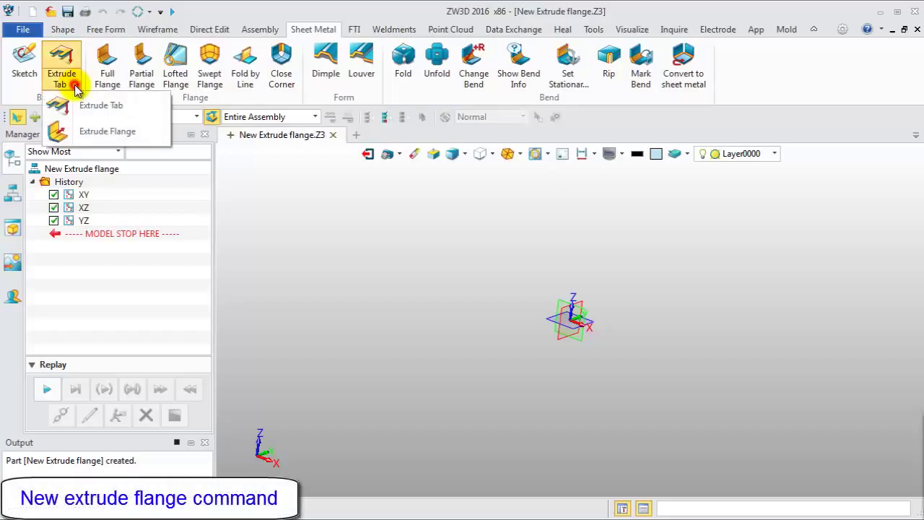
# - Start an extrude flange and begin a new profile sketch on the default plane
pyautogui.click(124, 139)
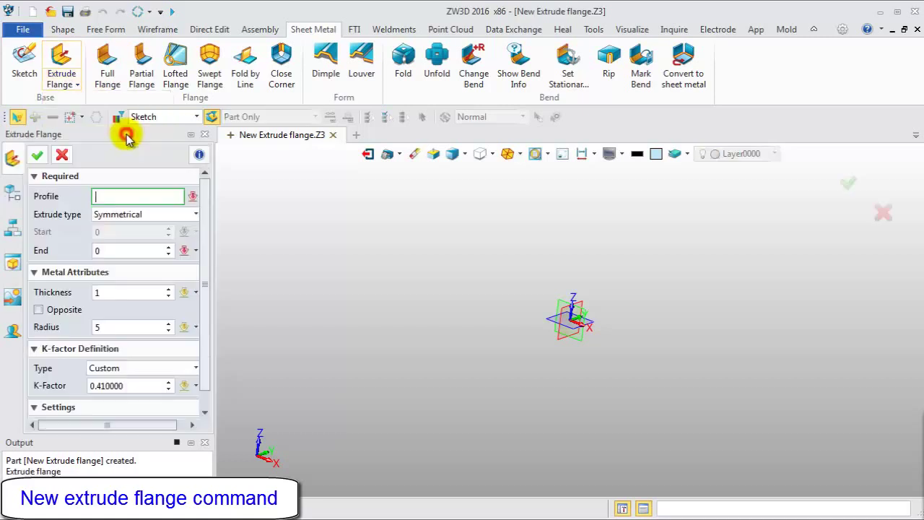
pyautogui.rightClick(278, 180)
pyautogui.click(310, 207)
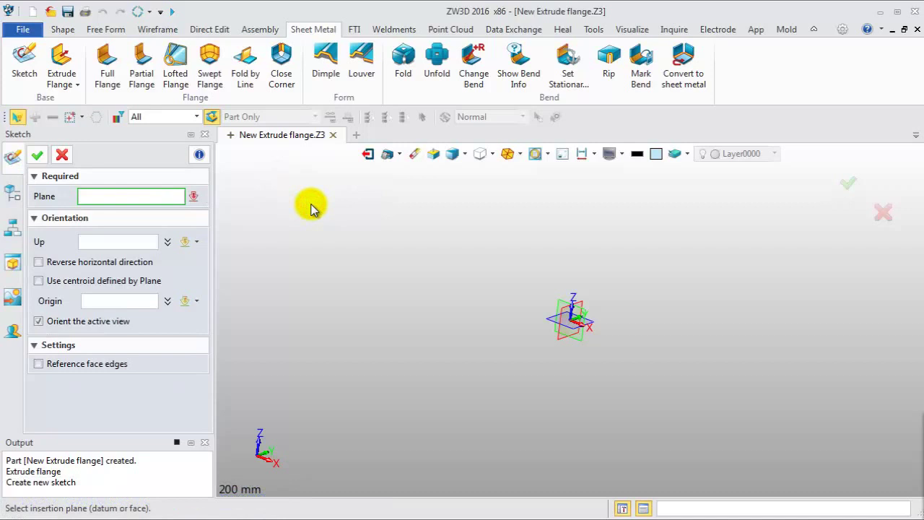
pyautogui.click(559, 303)
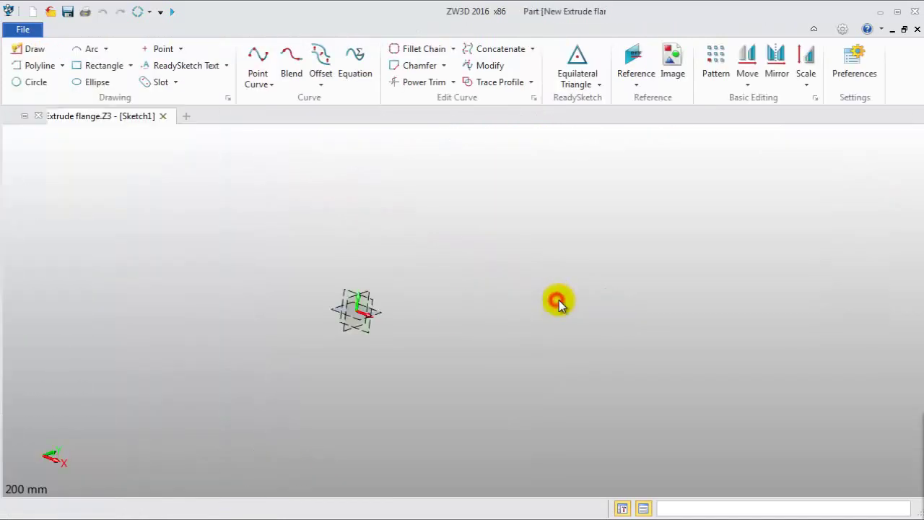
# - Draw the open stepped profile as connected polyline segments
pyautogui.click(41, 75)
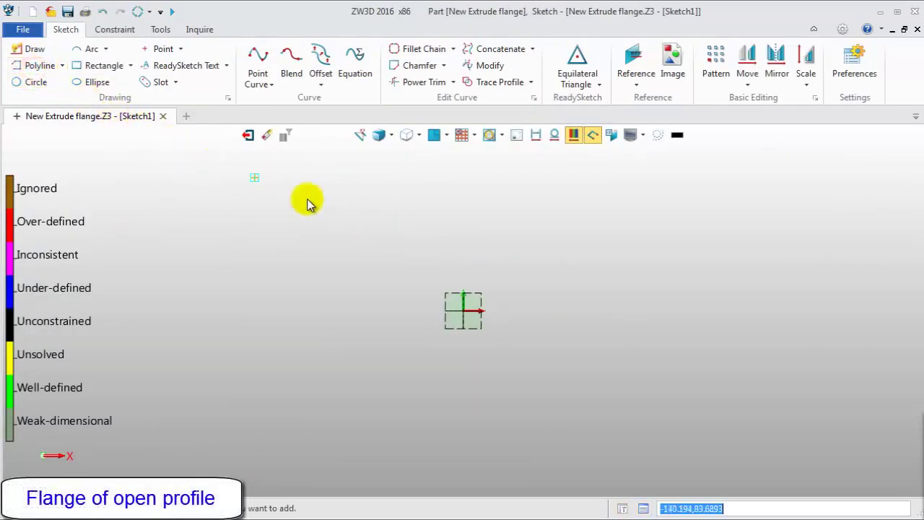
pyautogui.click(461, 255)
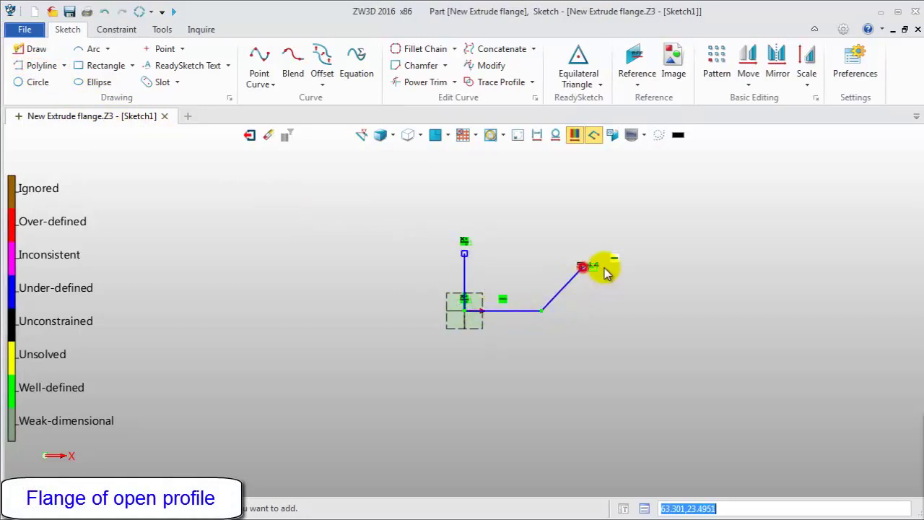
pyautogui.click(599, 266)
pyautogui.click(660, 262)
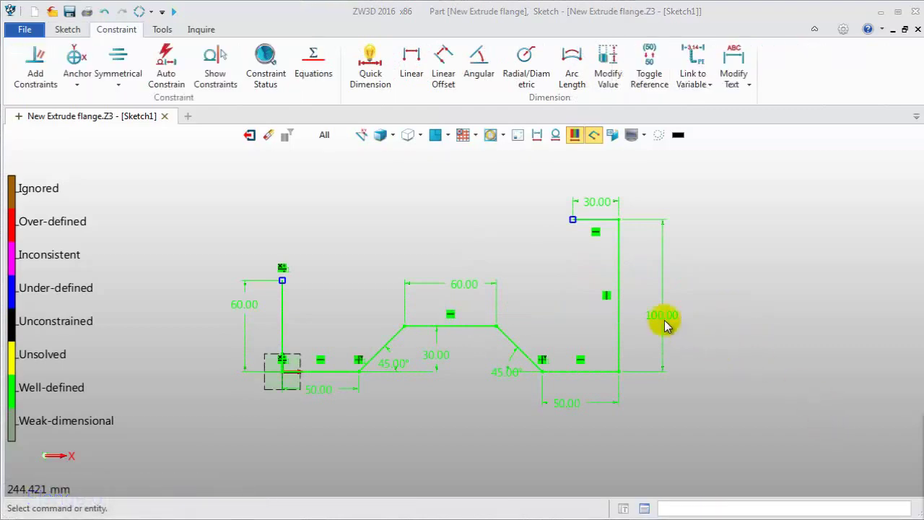
# - Exit the sketch and set the flange End distance to 70, then to 25
pyautogui.click(249, 135)
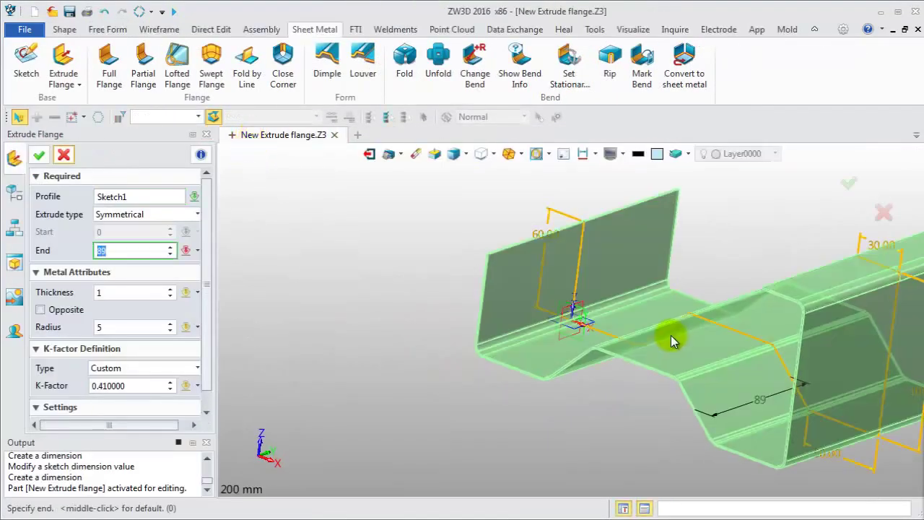
pyautogui.write('70')
pyautogui.press('Return')
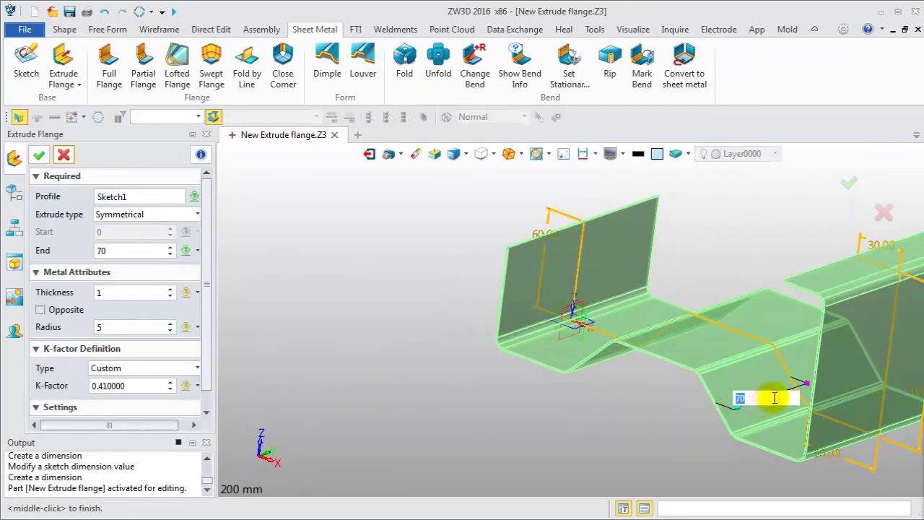
pyautogui.write('0')
pyautogui.press('Return')
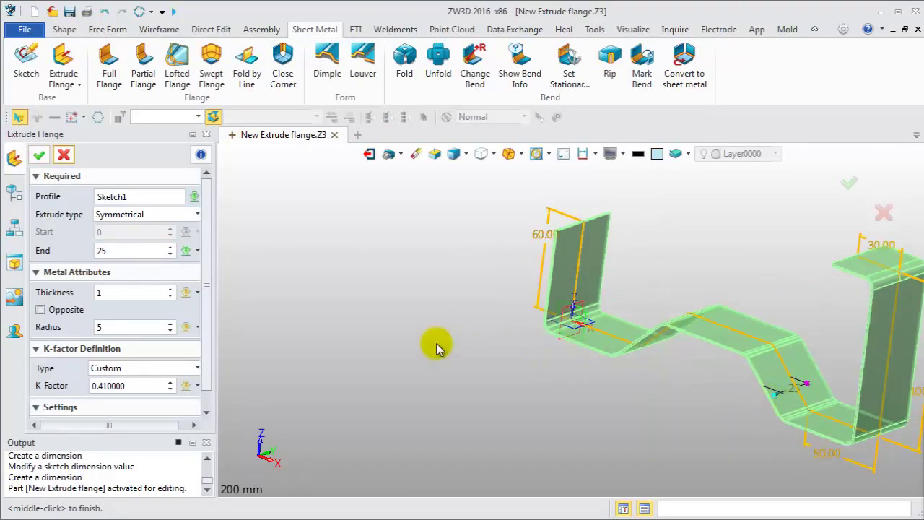
# - Set the flange thickness to 3 and recentre the view
pyautogui.doubleClick(121, 291)
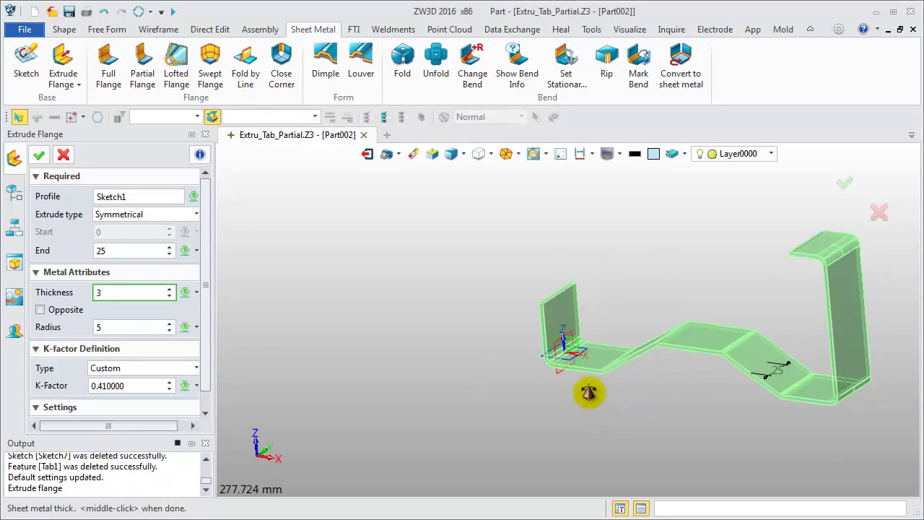
pyautogui.moveTo(588, 392)
pyautogui.mouseDown(button='middle')
pyautogui.moveTo(477, 381)
pyautogui.moveTo(449, 404)
pyautogui.mouseUp(button='middle')
pyautogui.scroll(2, 490, 382)
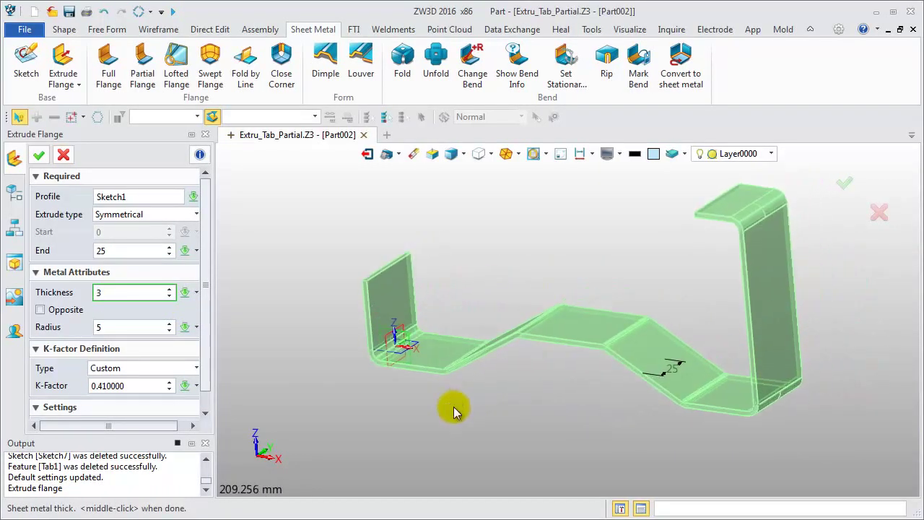
# - Confirm the flange, then unfold the part flat with face F32 stationary
pyautogui.click(39, 154)
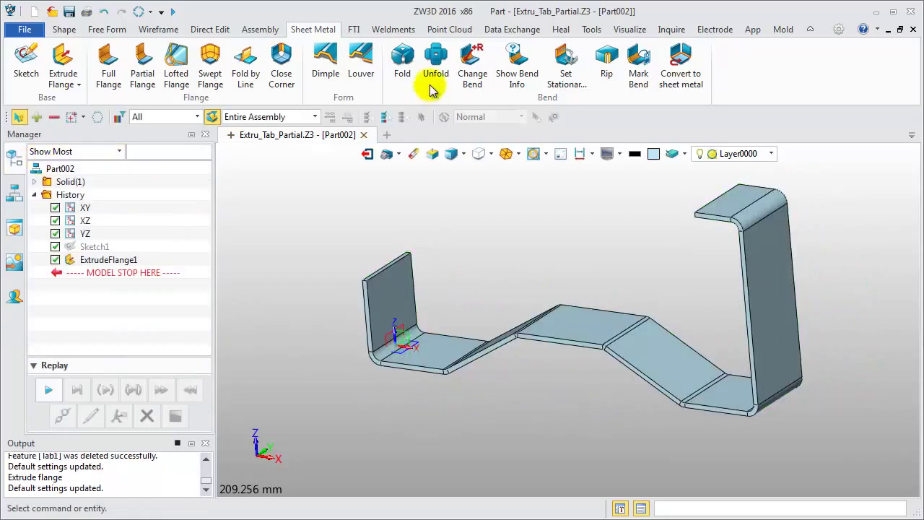
pyautogui.click(435, 64)
pyautogui.click(576, 318)
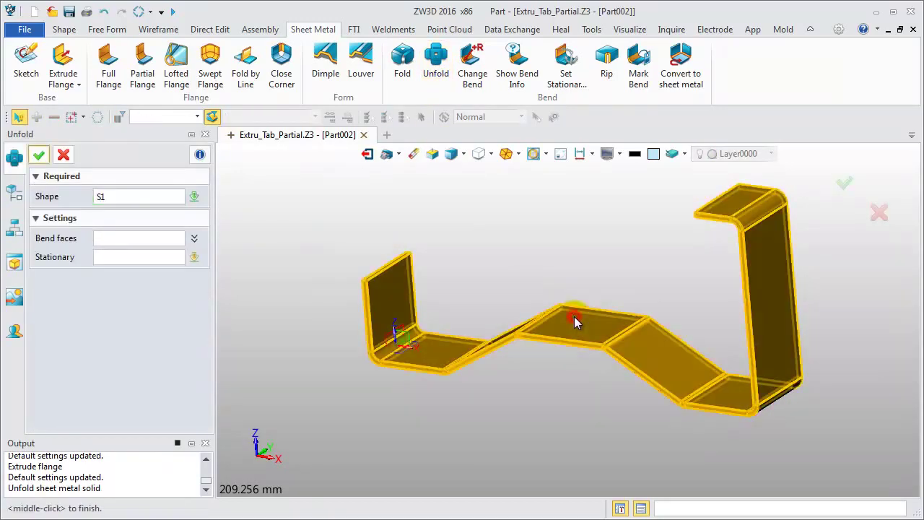
pyautogui.click(149, 257)
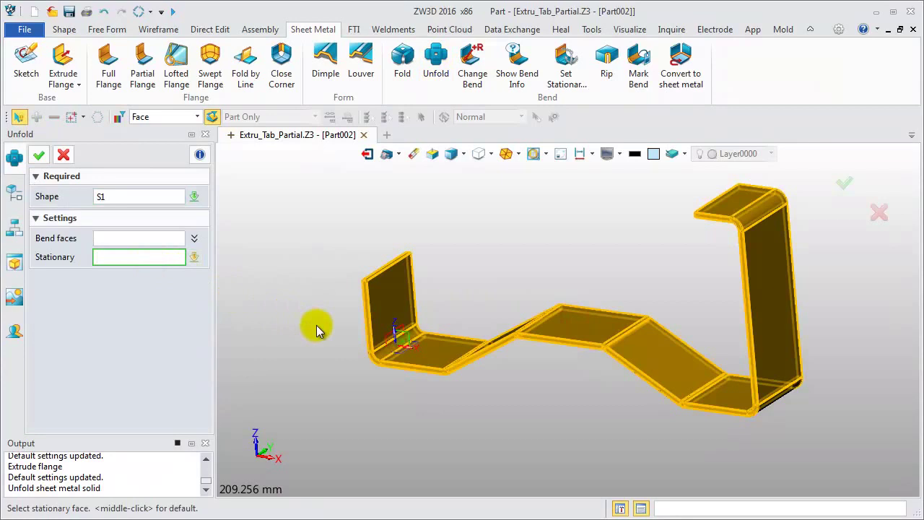
pyautogui.click(428, 358)
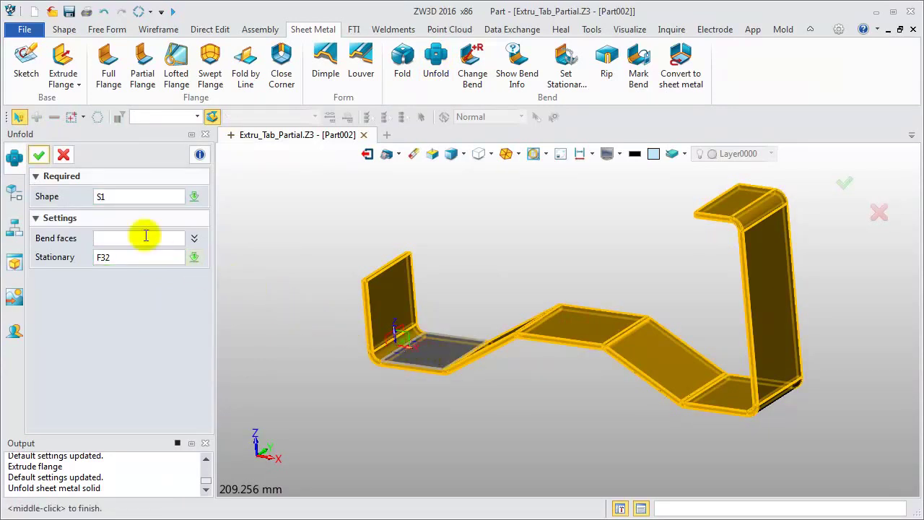
pyautogui.click(39, 155)
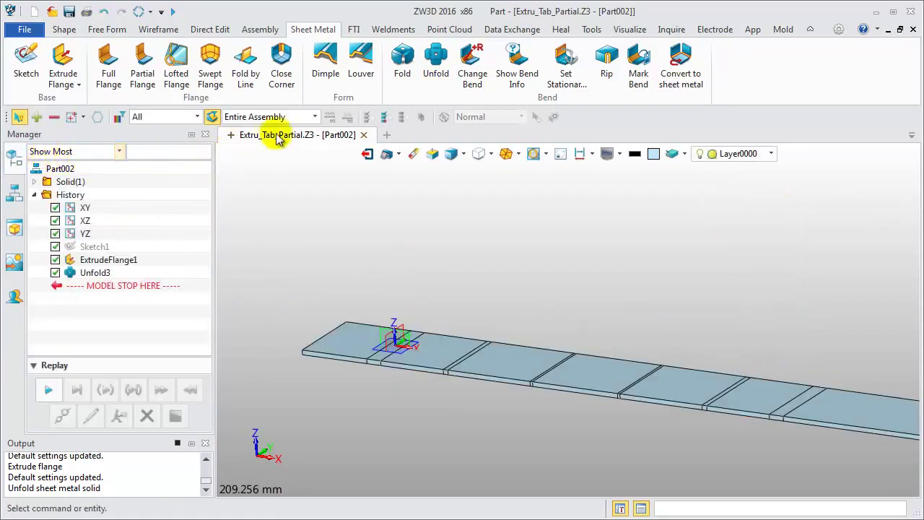
# - Set up a refold of the flat strip with face F32 held stationary
pyautogui.click(402, 61)
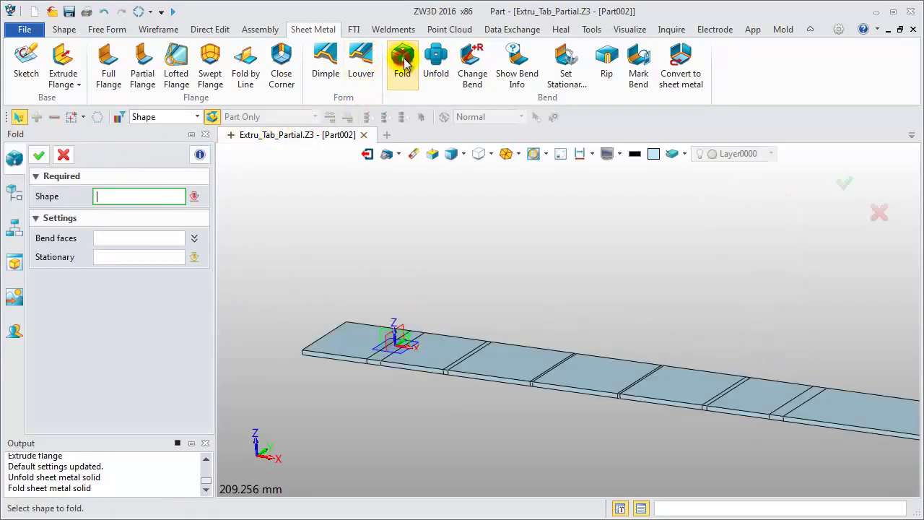
pyautogui.click(449, 353)
pyautogui.click(140, 257)
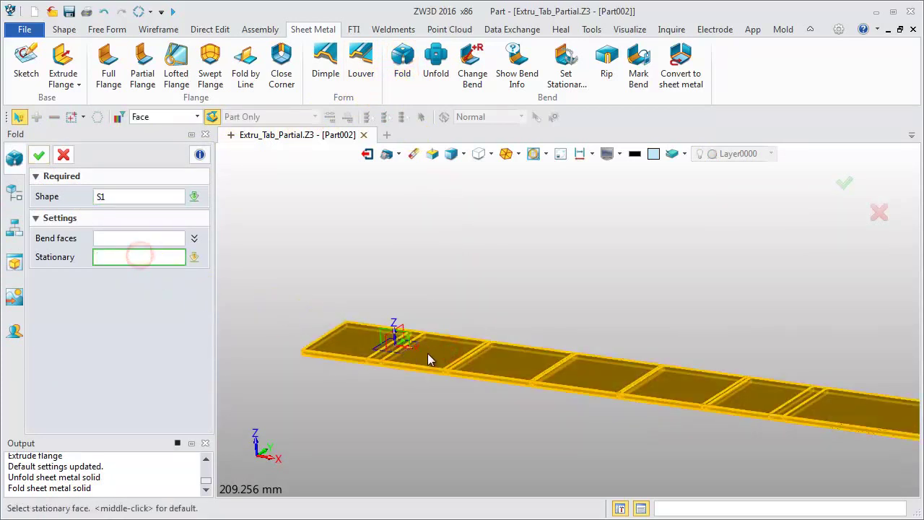
pyautogui.click(448, 357)
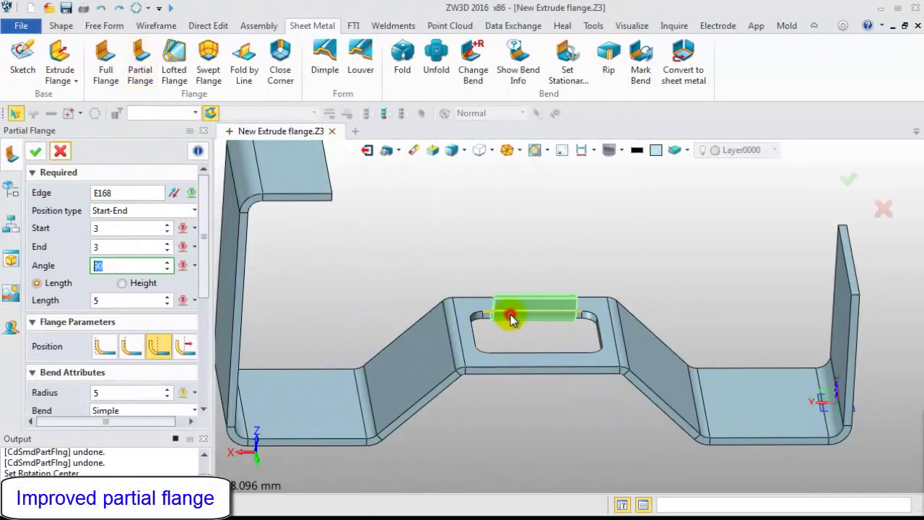
# - Adjust the partial flange's position type, width, bend radius and relief ratio of 1
pyautogui.click(144, 211)
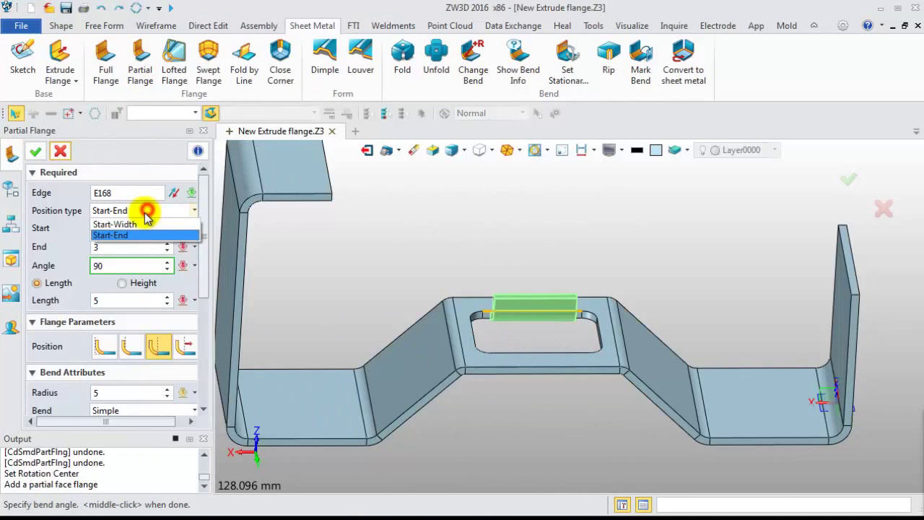
pyautogui.click(139, 225)
pyautogui.doubleClick(132, 248)
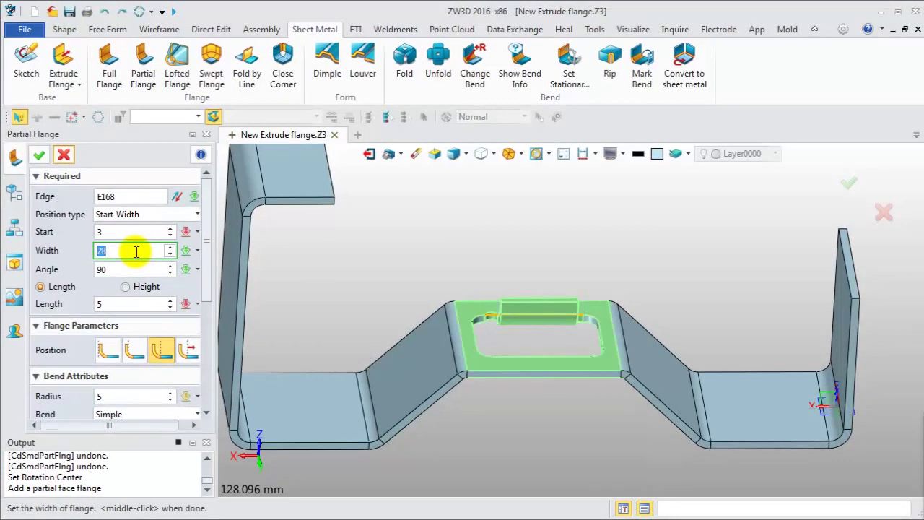
pyautogui.doubleClick(133, 395)
pyautogui.write('1')
pyautogui.scroll(-3, 202, 325)
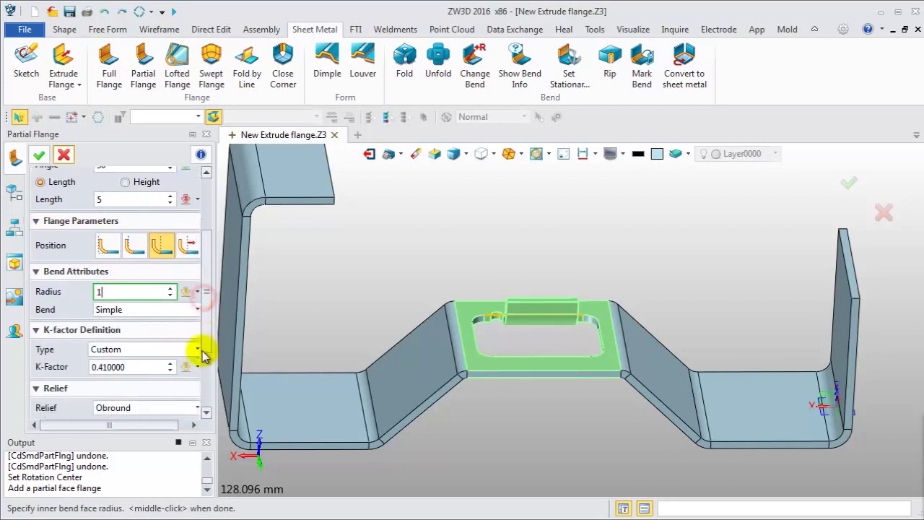
pyautogui.scroll(-3, 200, 364)
pyautogui.doubleClick(149, 366)
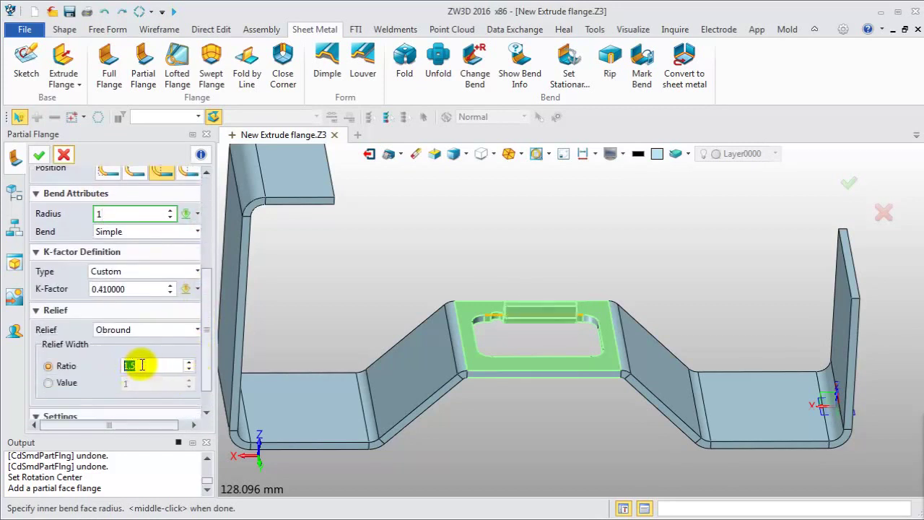
pyautogui.write('1')
pyautogui.moveTo(209, 273); pyautogui.dragTo(213, 224)
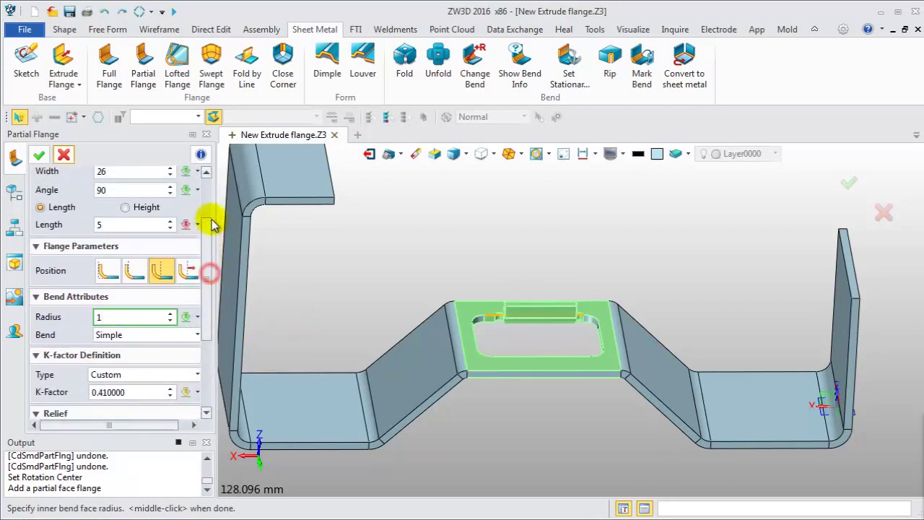
pyautogui.scroll(2, 180, 275)
# - Change the flange's position relative to the edge and make it an S bend
pyautogui.click(137, 321)
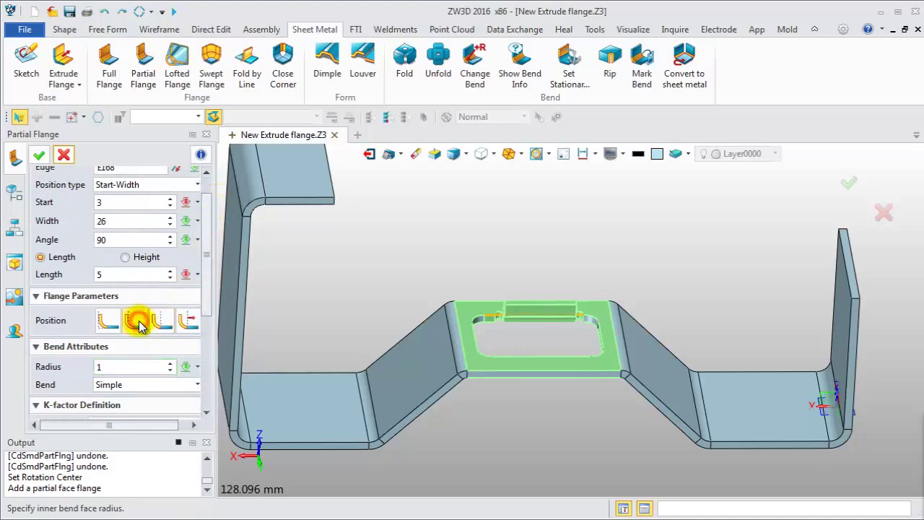
pyautogui.scroll(3, 383, 331)
pyautogui.scroll(3, 480, 394)
pyautogui.moveTo(481, 394); pyautogui.dragTo(402, 282, button='middle')
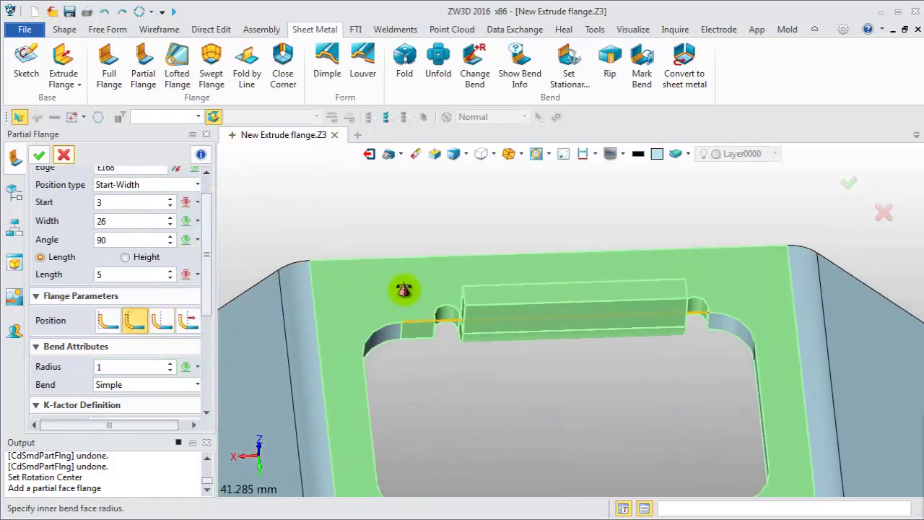
pyautogui.click(197, 384)
pyautogui.click(155, 405)
pyautogui.moveTo(278, 365); pyautogui.dragTo(442, 356, button='middle')
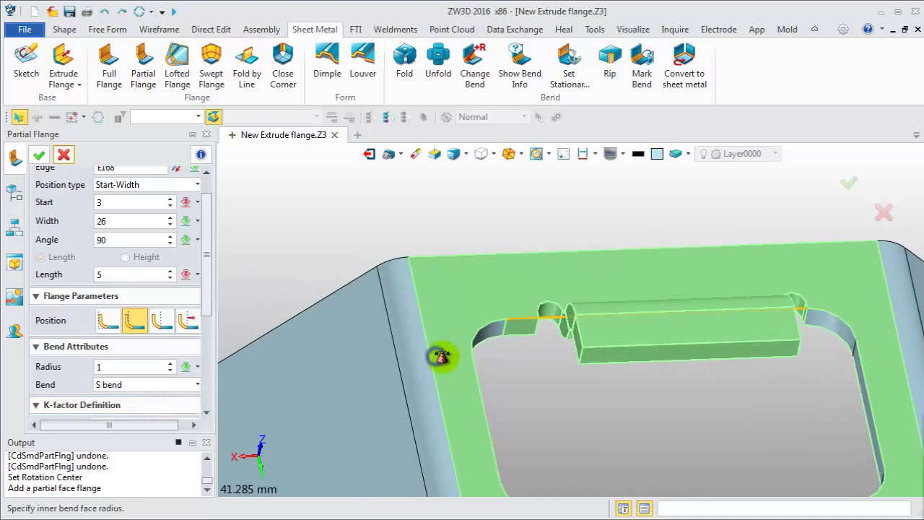
pyautogui.scroll(2, 212, 206)
# - Finish the first flange on edge E168 with Start-End offsets of 5 and 5
pyautogui.click(177, 197)
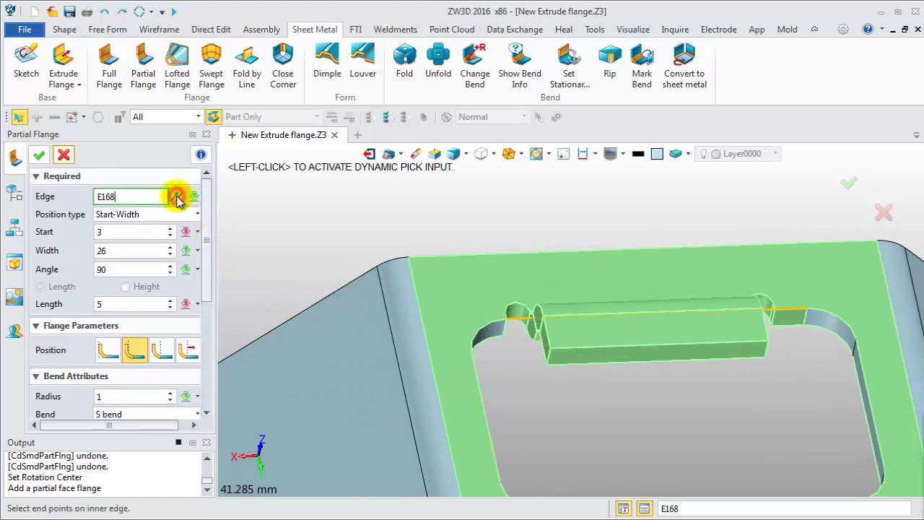
pyautogui.click(144, 214)
pyautogui.click(138, 238)
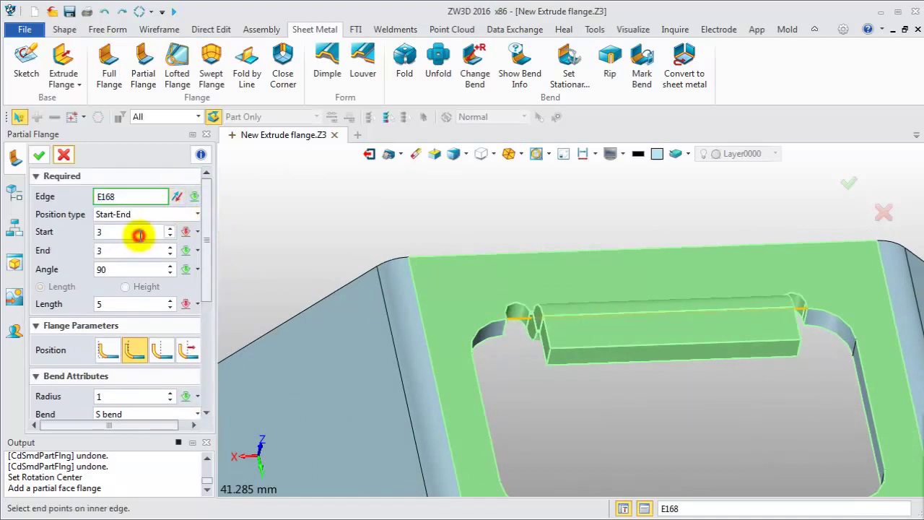
pyautogui.doubleClick(121, 248)
pyautogui.write('5')
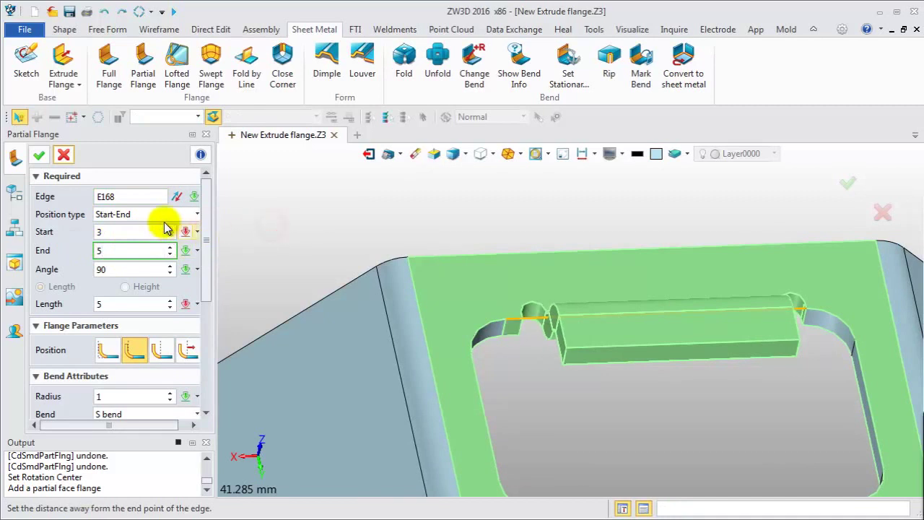
pyautogui.doubleClick(124, 232)
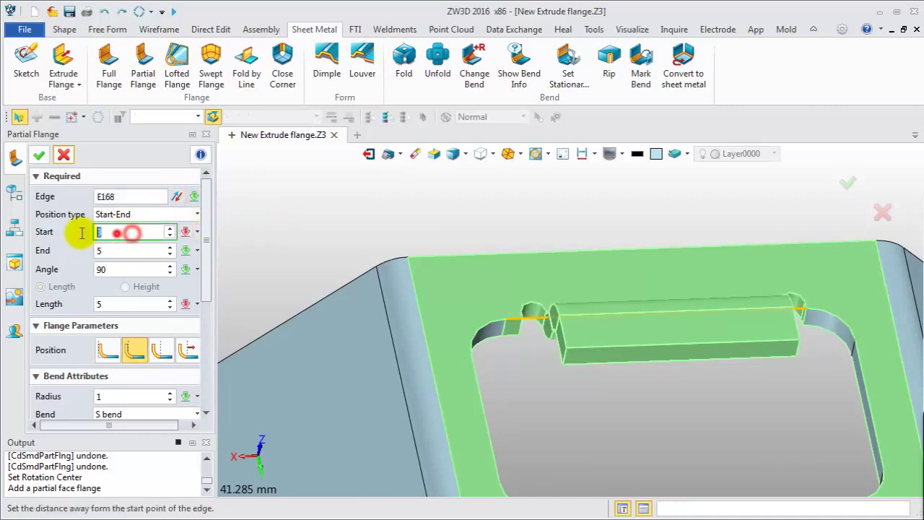
pyautogui.write('5')
pyautogui.moveTo(241, 231); pyautogui.dragTo(252, 223, button='middle')
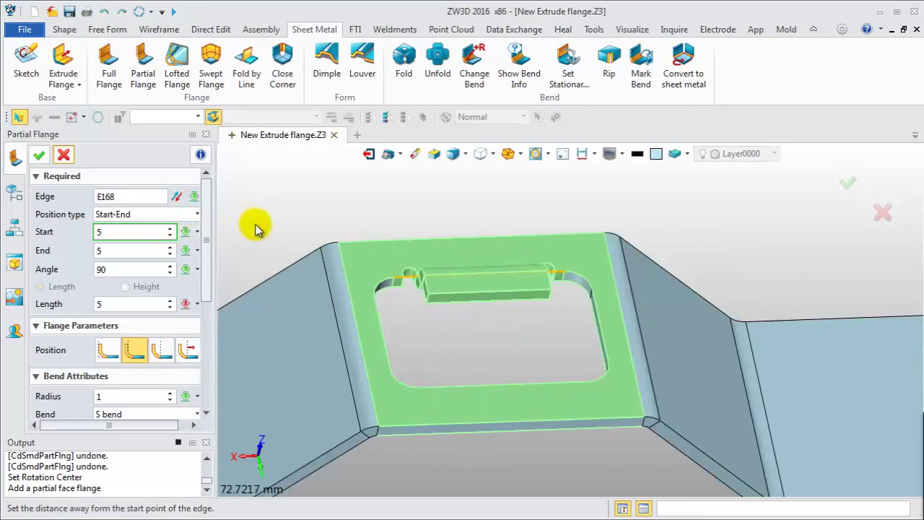
pyautogui.click(40, 161)
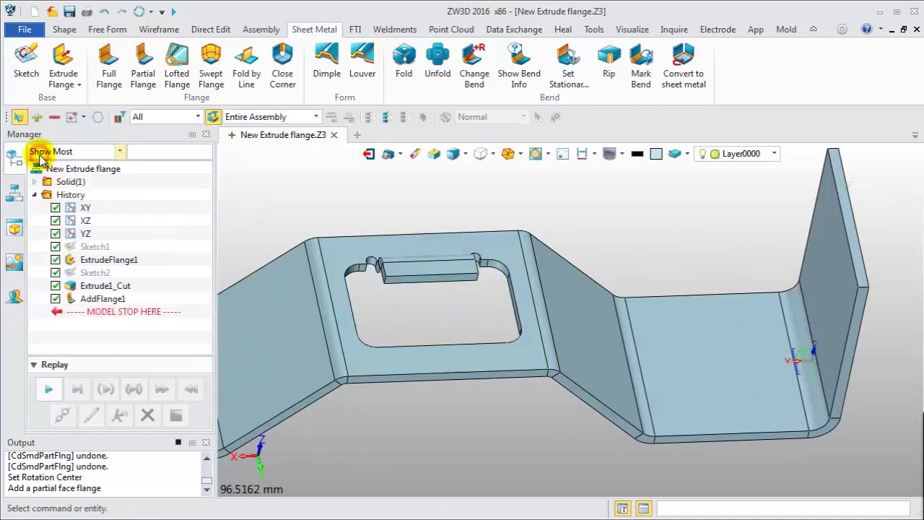
# - Add a matching partial flange on the opposite cutout edge E167
pyautogui.click(143, 66)
pyautogui.click(411, 345)
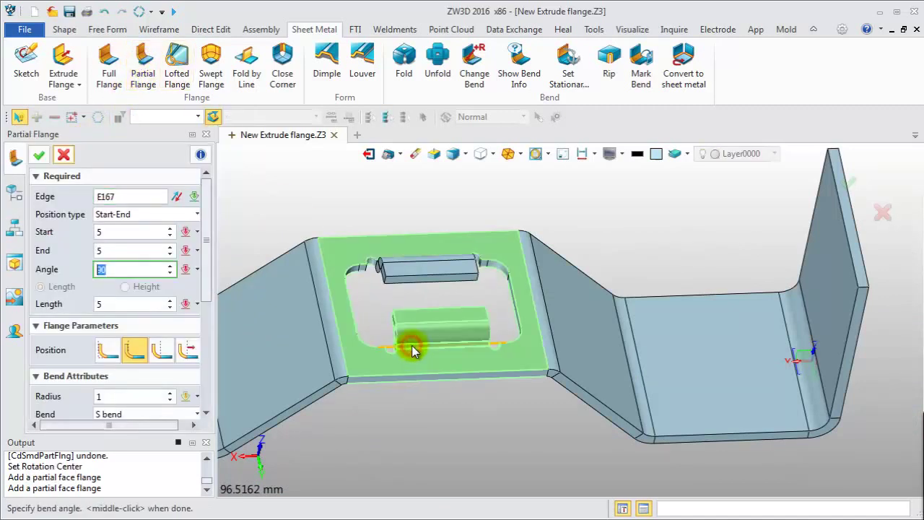
pyautogui.click(39, 154)
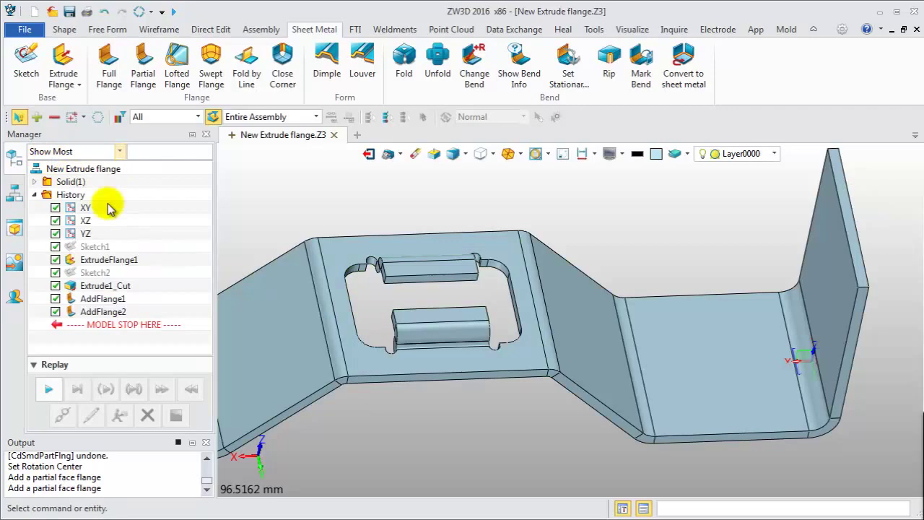
pyautogui.scroll(-3, 443, 339)
pyautogui.moveTo(450, 351); pyautogui.dragTo(474, 385, button='middle')
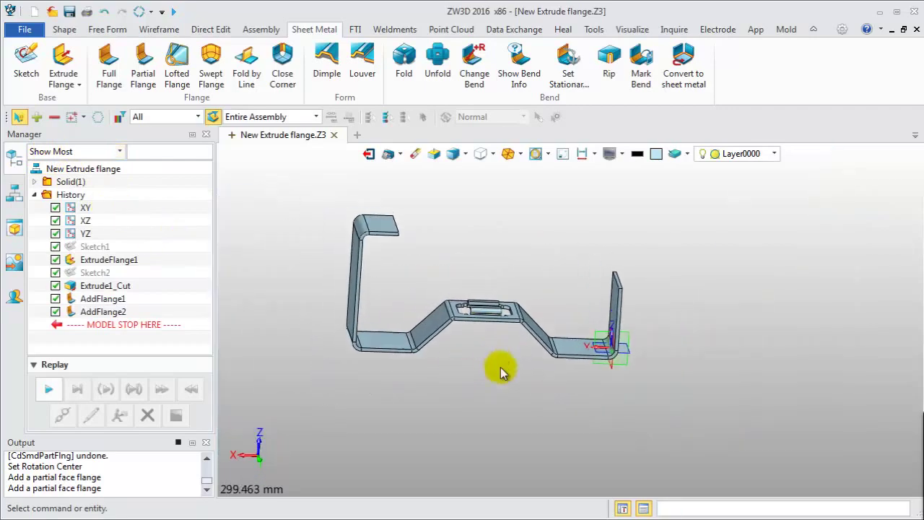
# - Sketch the tab profile, Sketch3, on the upright end wall
pyautogui.rightClick(452, 228)
pyautogui.click(514, 404)
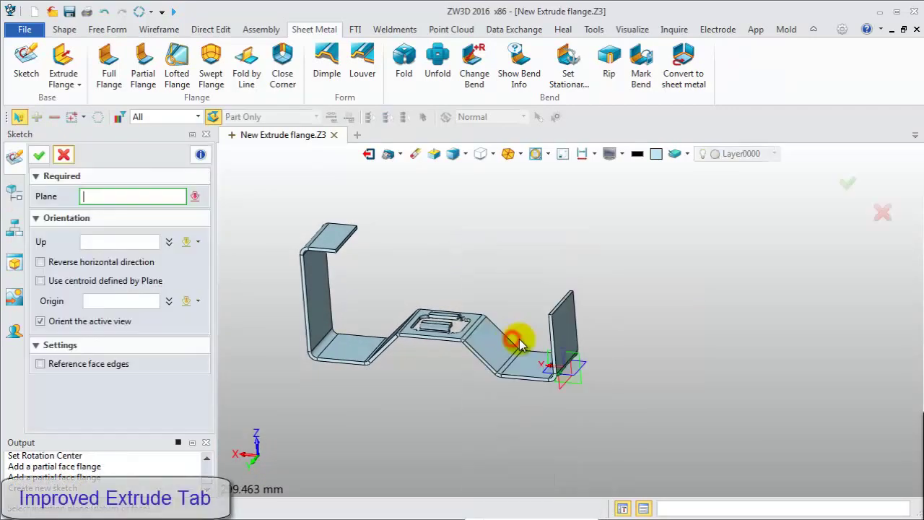
pyautogui.click(565, 332)
pyautogui.middleClick(537, 277)
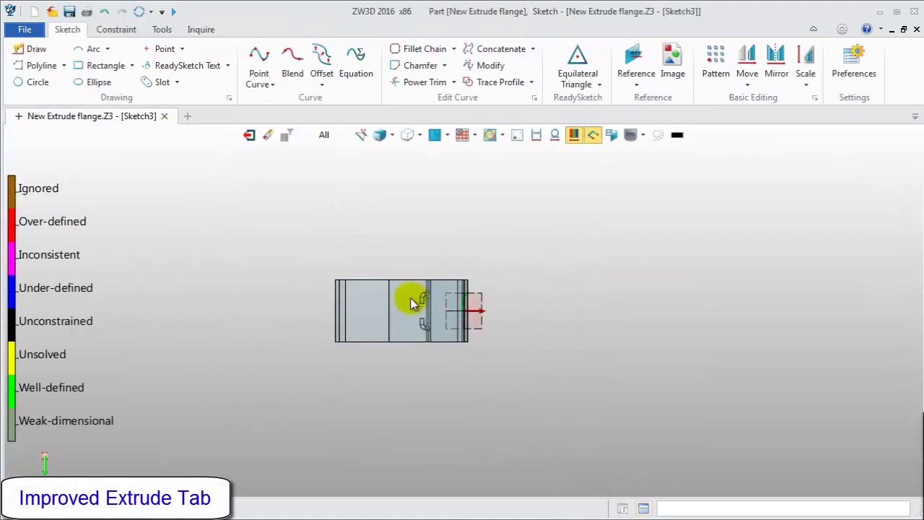
pyautogui.scroll(4, 412, 305)
pyautogui.click(248, 135)
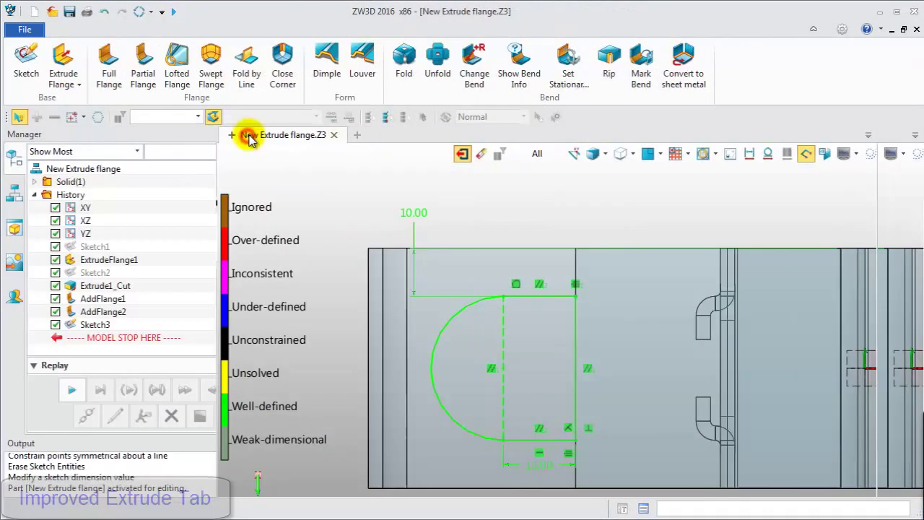
# - Start an Extrude Tab with Sketch3 as its profile
pyautogui.click(76, 84)
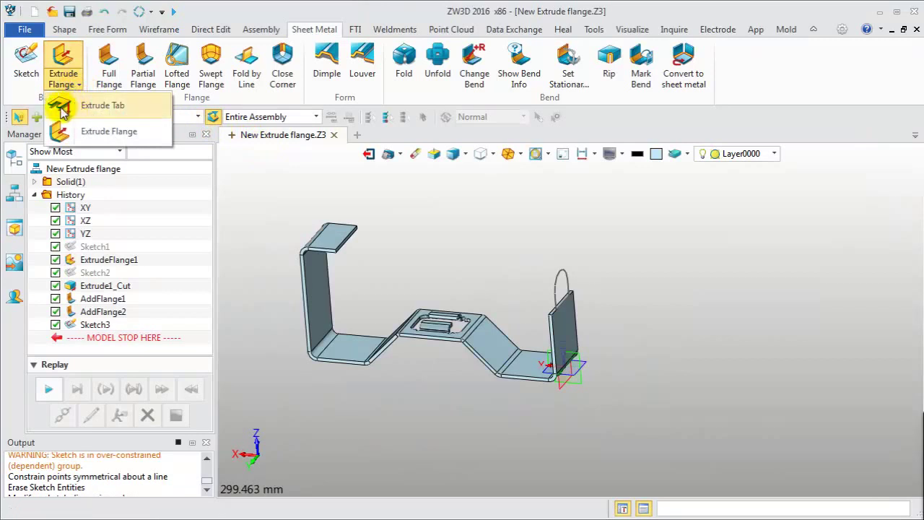
pyautogui.click(88, 108)
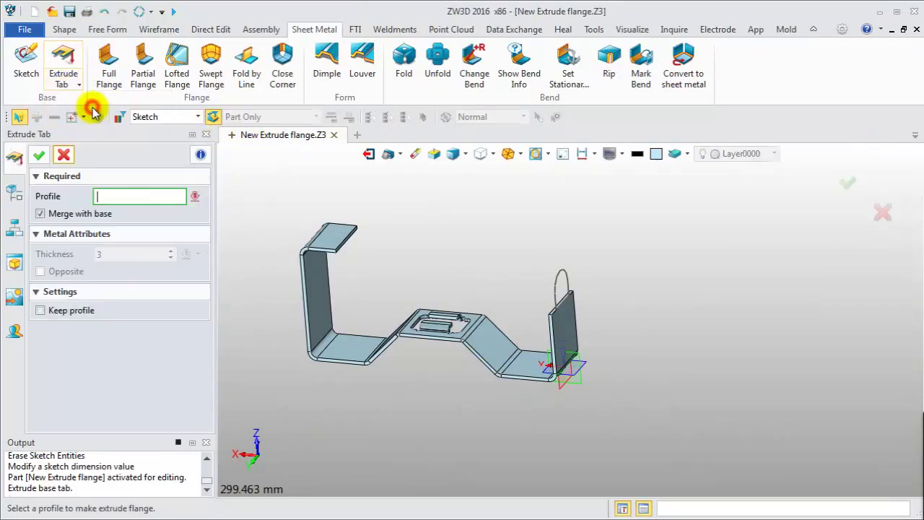
pyautogui.click(40, 214)
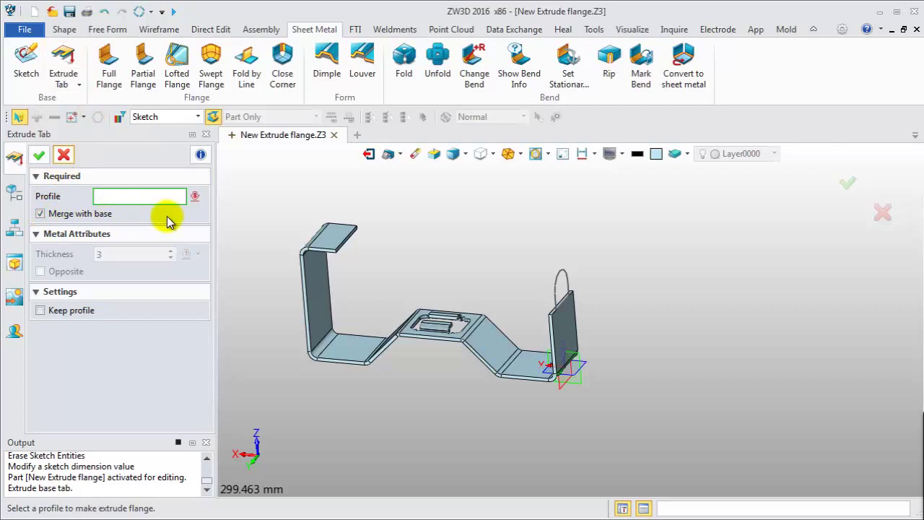
pyautogui.click(562, 283)
pyautogui.scroll(3, 555, 317)
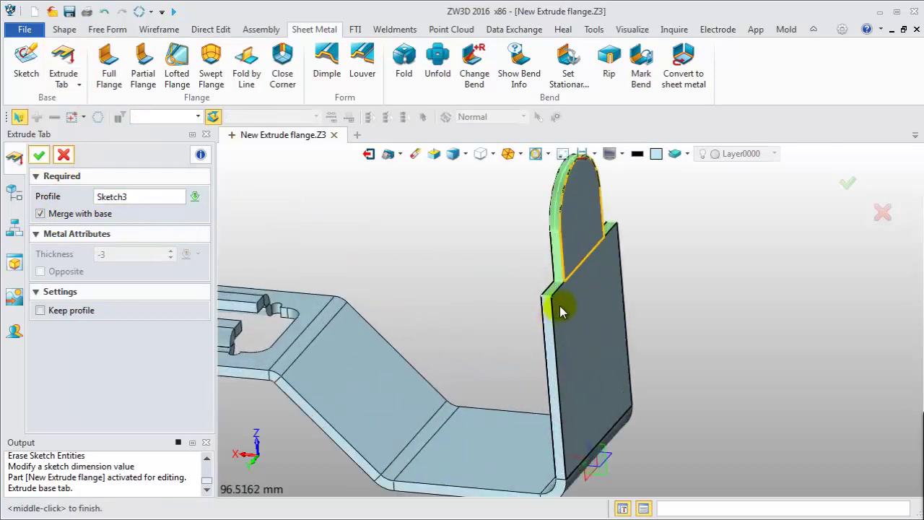
pyautogui.scroll(2, 560, 305)
# - Keep the tab merged with the base after previewing it unmerged, and confirm it
pyautogui.scroll(-2, 562, 296)
pyautogui.scroll(-2, 561, 297)
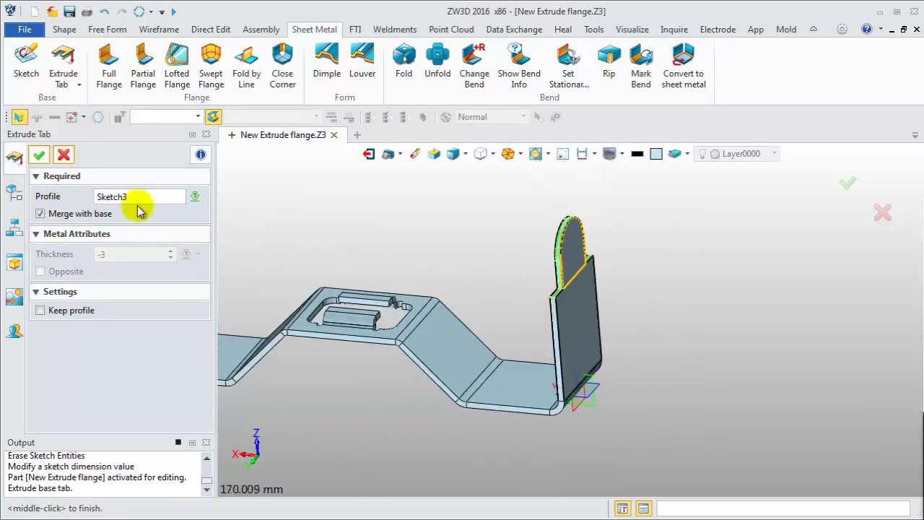
pyautogui.click(41, 214)
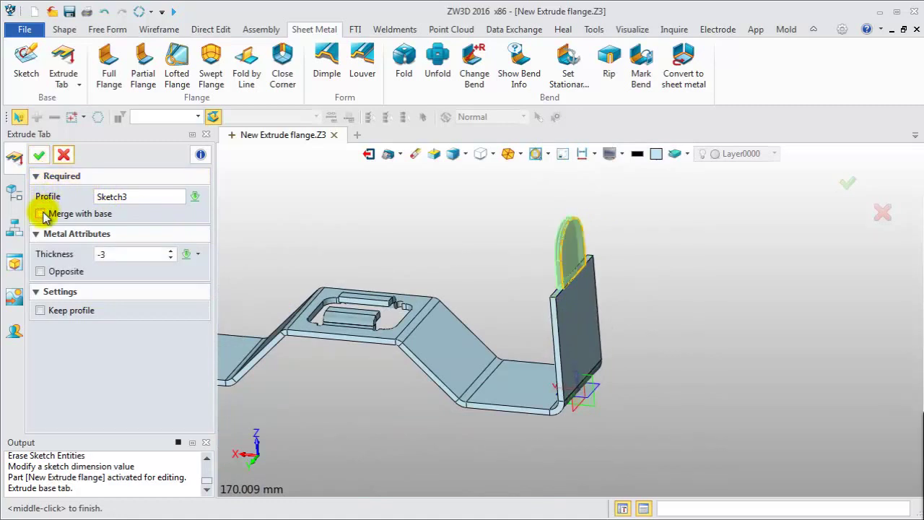
pyautogui.click(40, 213)
pyautogui.click(40, 155)
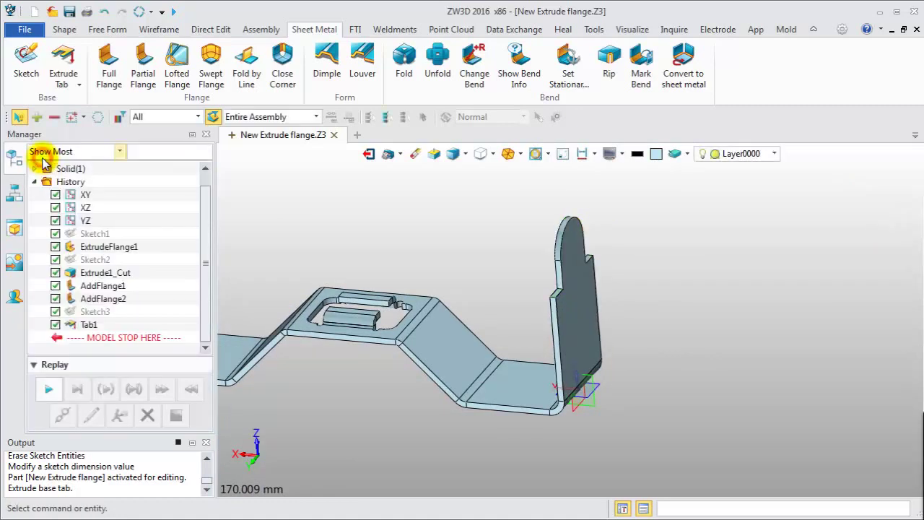
pyautogui.scroll(-1, 491, 336)
pyautogui.scroll(-2, 426, 372)
pyautogui.moveTo(426, 372)
pyautogui.mouseDown(button='middle')
pyautogui.moveTo(406, 417)
pyautogui.moveTo(363, 406)
pyautogui.mouseUp(button='middle')
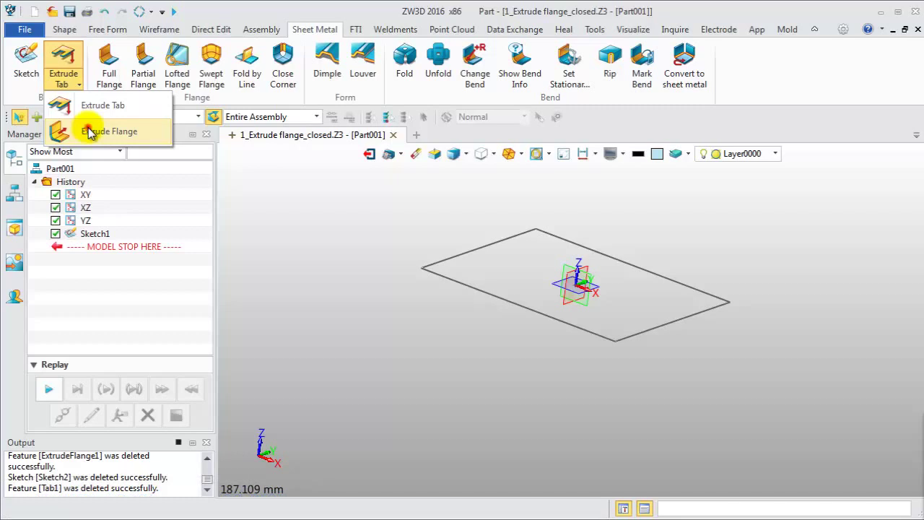
# - Extrude the rectangular Sketch1 to -62 with the material flipped to the opposite side
pyautogui.click(89, 131)
pyautogui.click(427, 267)
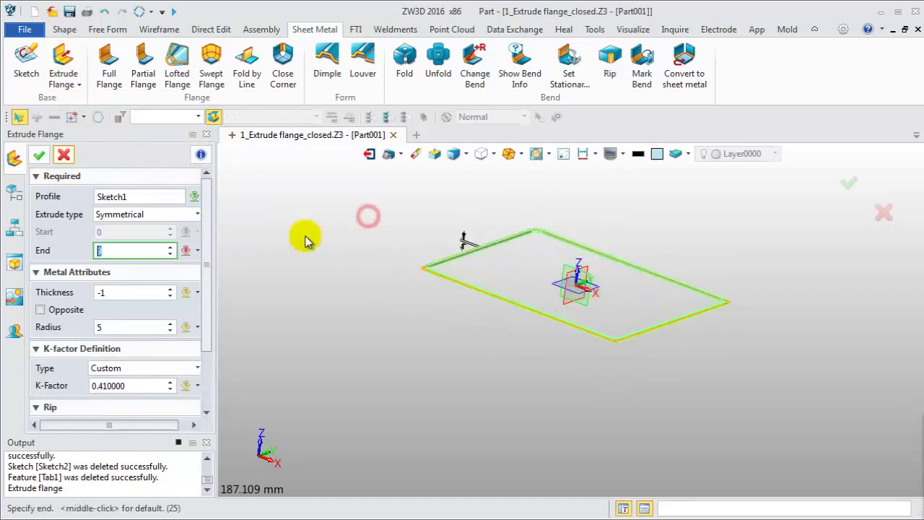
pyautogui.click(342, 348)
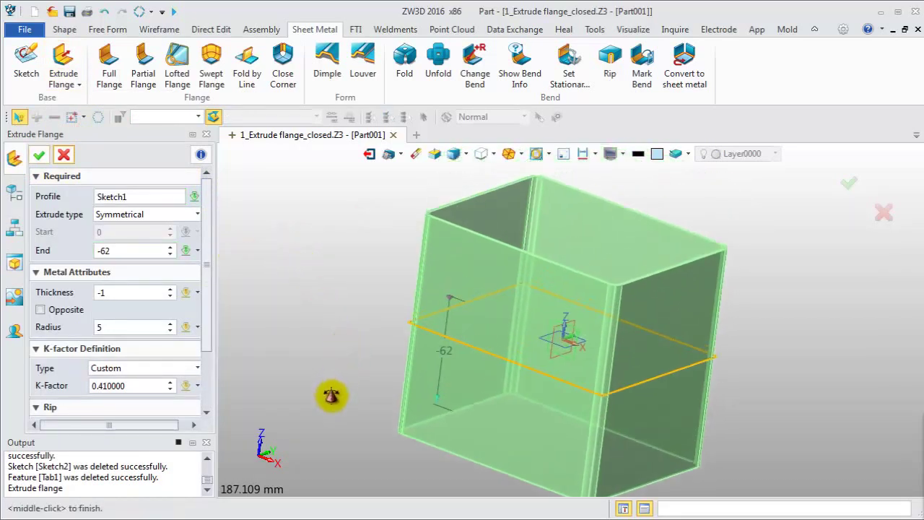
pyautogui.click(131, 292)
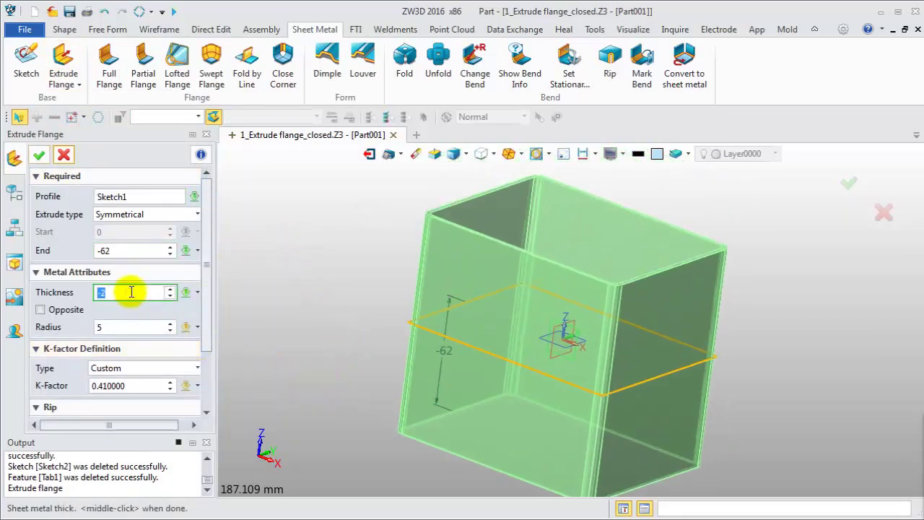
pyautogui.scroll(1, 132, 291)
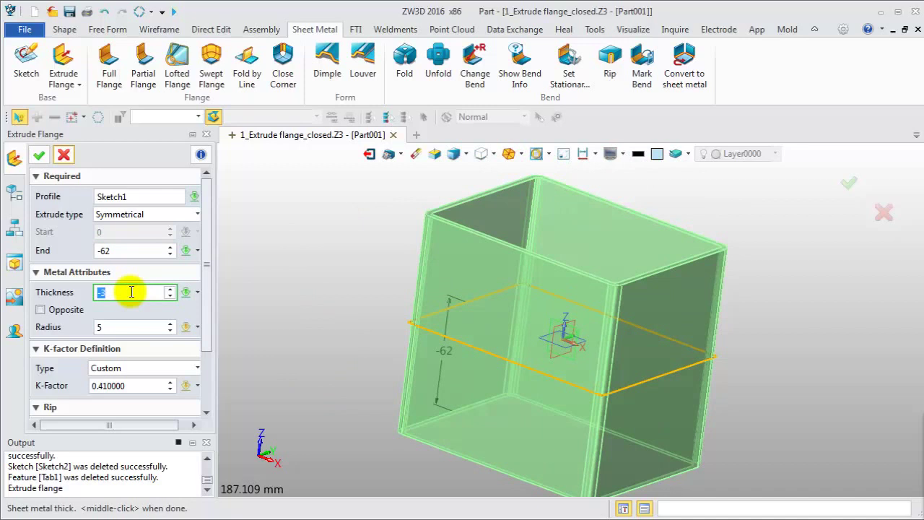
pyautogui.click(56, 308)
pyautogui.moveTo(340, 324); pyautogui.dragTo(331, 340, button='middle')
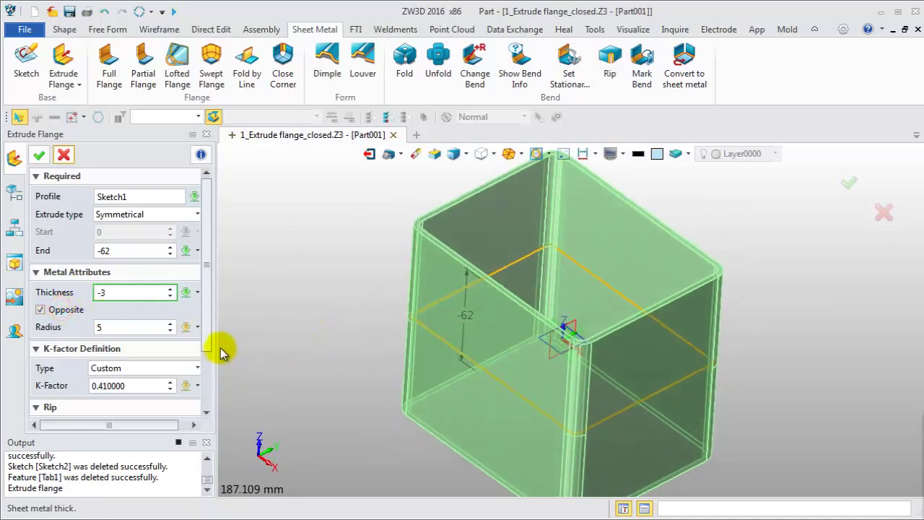
pyautogui.moveTo(211, 340); pyautogui.dragTo(208, 412)
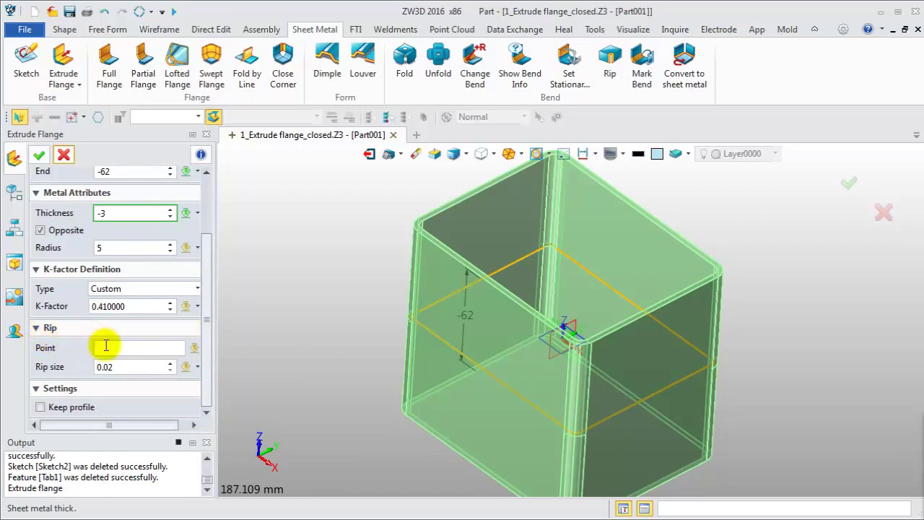
# - Add a rip at a point on the box's left face, set its size, and confirm
pyautogui.click(106, 348)
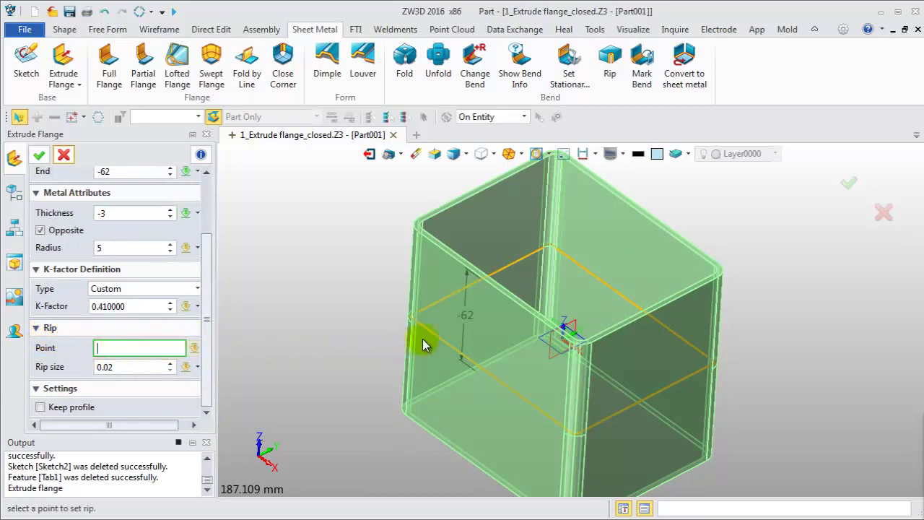
pyautogui.click(452, 347)
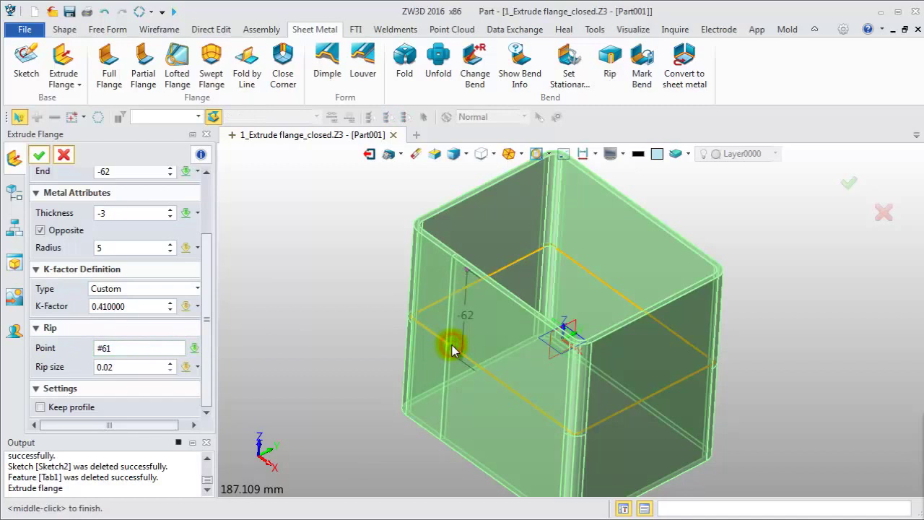
pyautogui.click(126, 366)
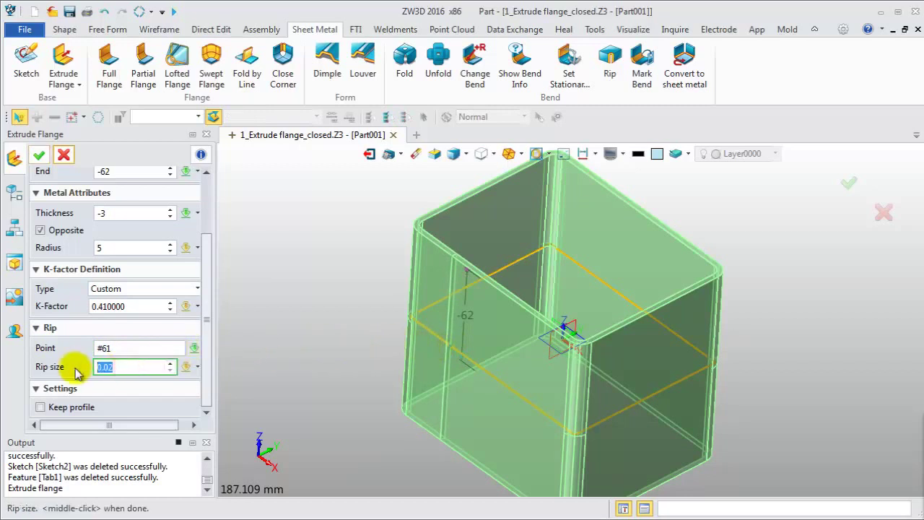
pyautogui.write('0')
pyautogui.click(39, 154)
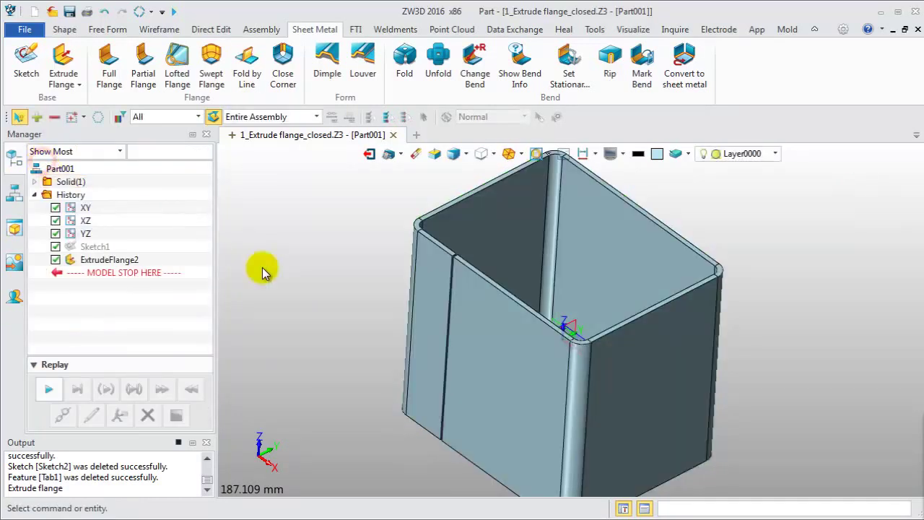
# - Unfold the box flat, keeping its upper inner face fixed
pyautogui.scroll(-2, 358, 334)
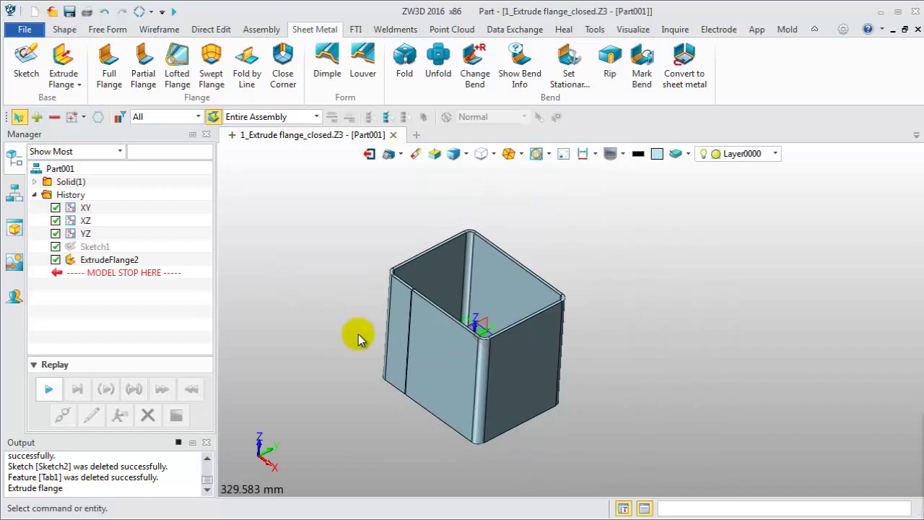
pyautogui.click(436, 73)
pyautogui.click(469, 245)
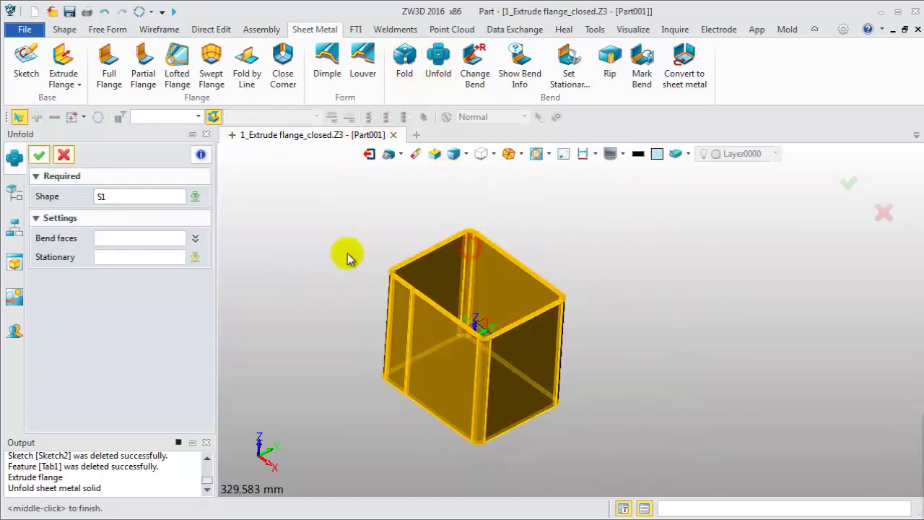
pyautogui.click(124, 257)
pyautogui.click(493, 291)
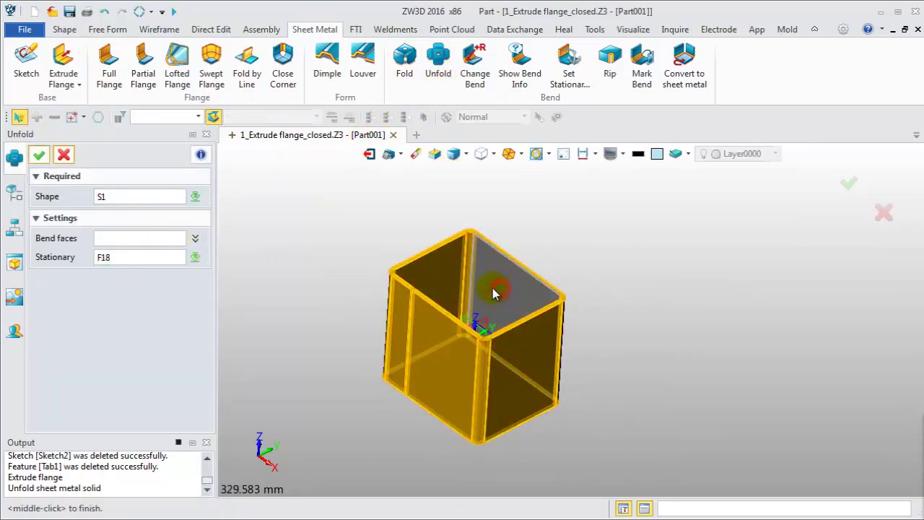
pyautogui.click(39, 154)
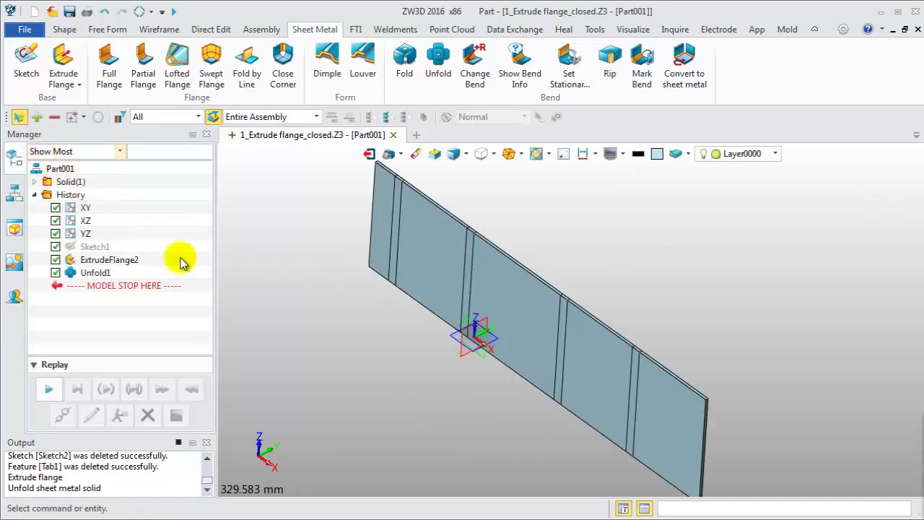
# - Fold the flat sheet back into the box
pyautogui.click(405, 57)
pyautogui.click(426, 263)
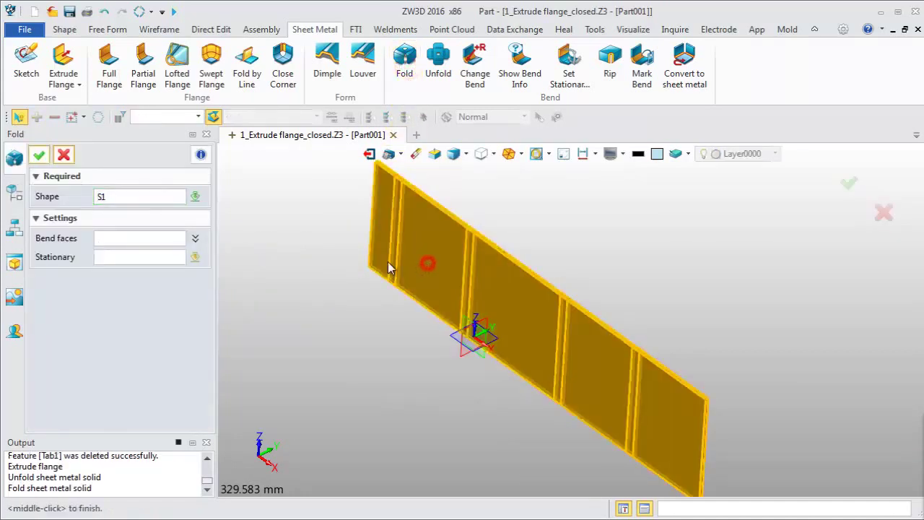
pyautogui.click(39, 154)
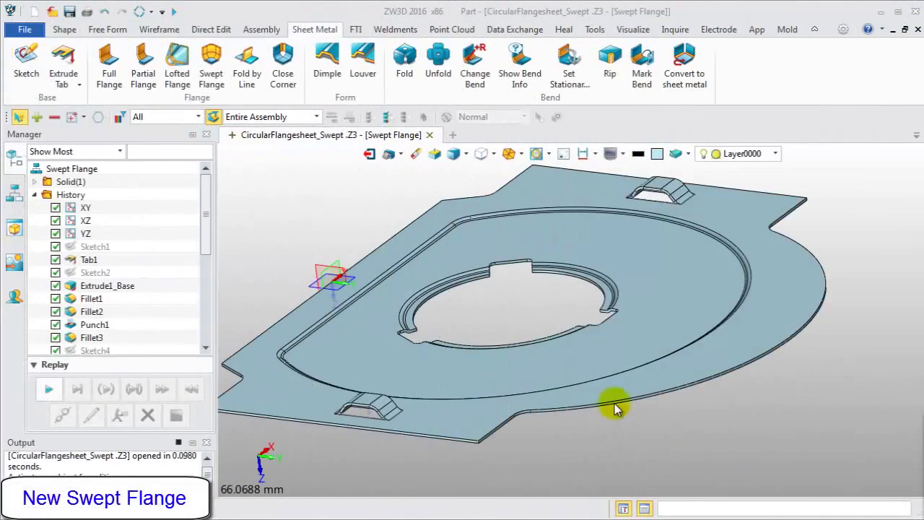
# - Start a swept flange and set the plate's flat face F2 as stationary
pyautogui.click(211, 65)
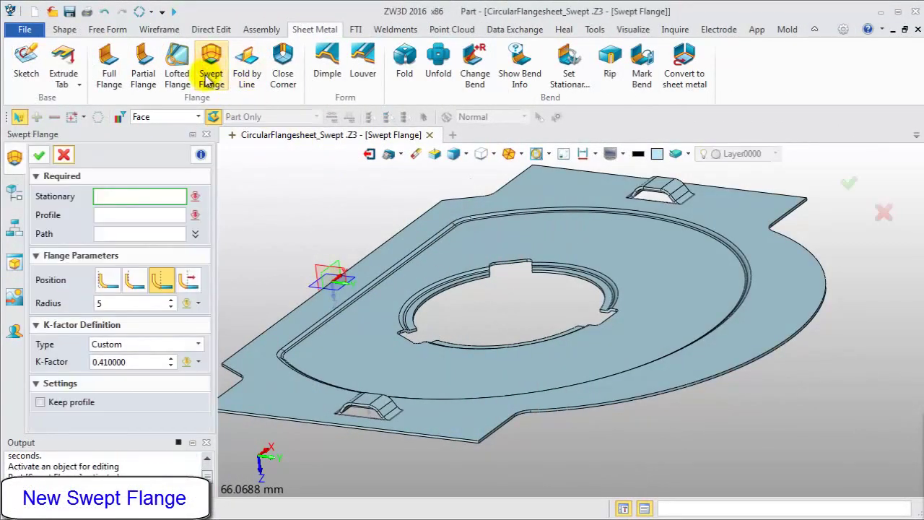
pyautogui.click(295, 392)
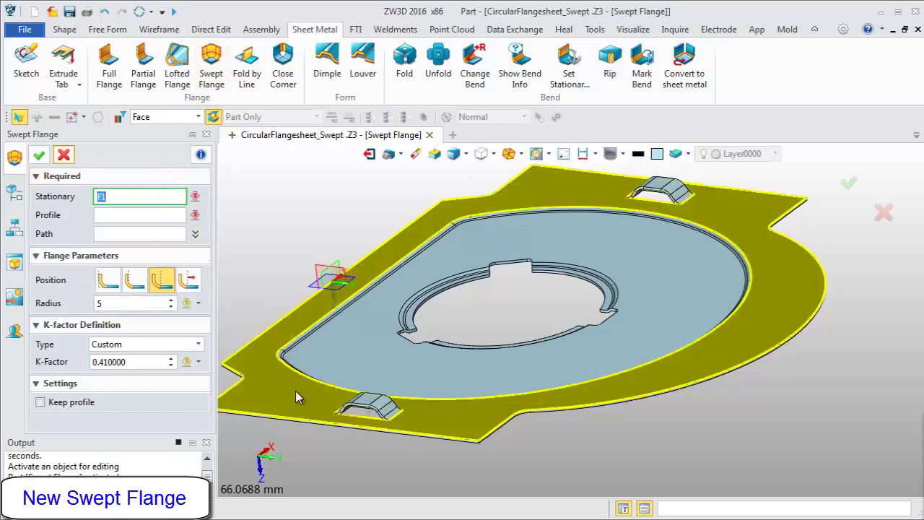
pyautogui.click(371, 450)
pyautogui.scroll(-3, 371, 449)
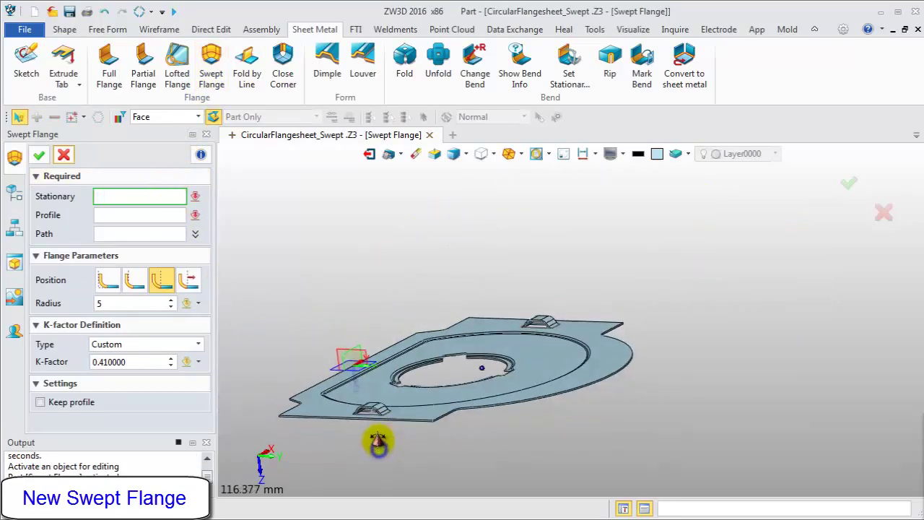
pyautogui.moveTo(381, 449)
pyautogui.mouseDown(button='middle')
pyautogui.moveTo(366, 401)
pyautogui.moveTo(306, 304)
pyautogui.mouseUp(button='middle')
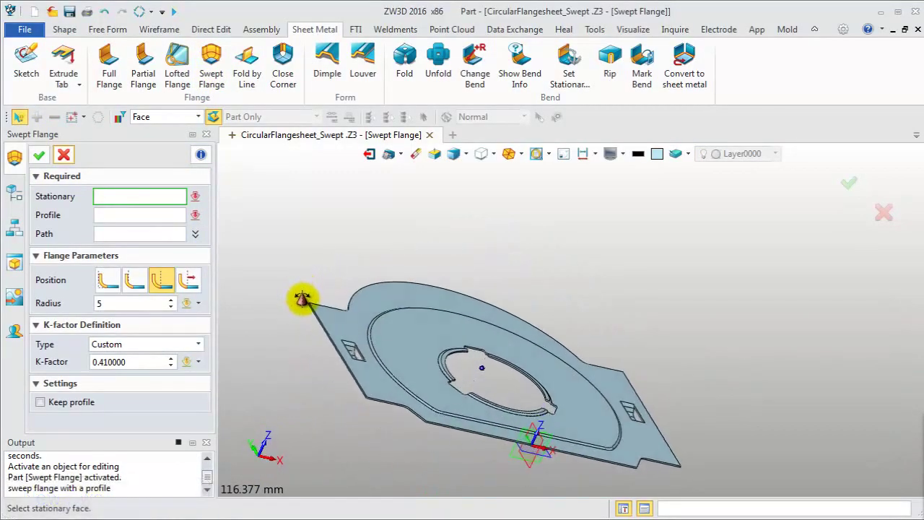
pyautogui.moveTo(437, 346); pyautogui.dragTo(468, 431, button='middle')
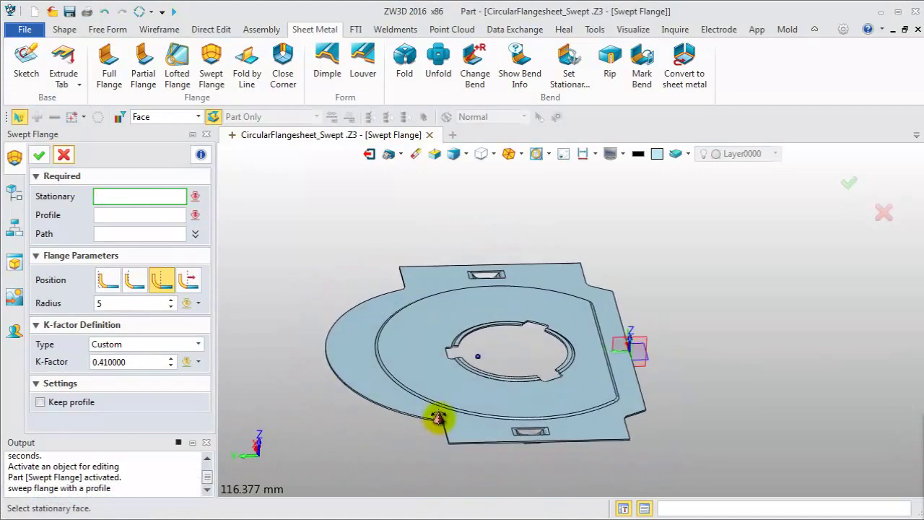
pyautogui.click(468, 431)
pyautogui.click(473, 431)
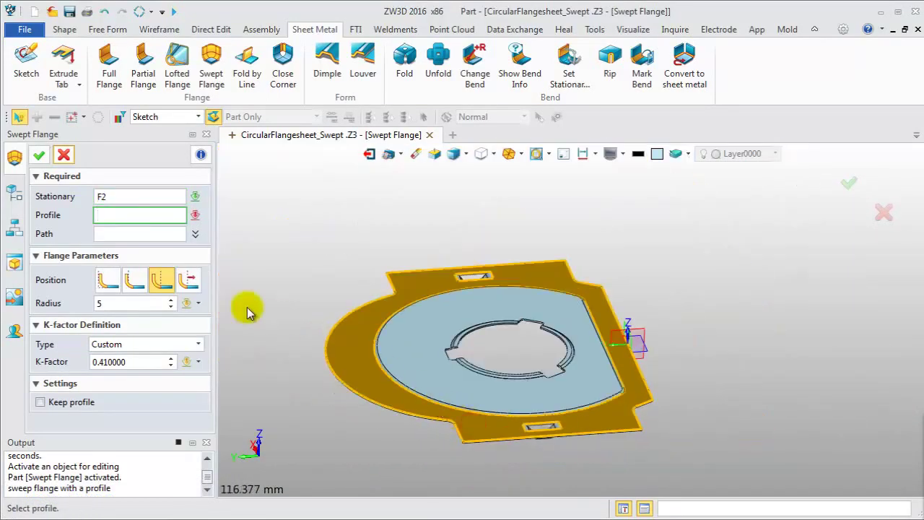
# - Create profile Sketch10 on a datum plane placed at the plate's corner edge
pyautogui.rightClick(242, 208)
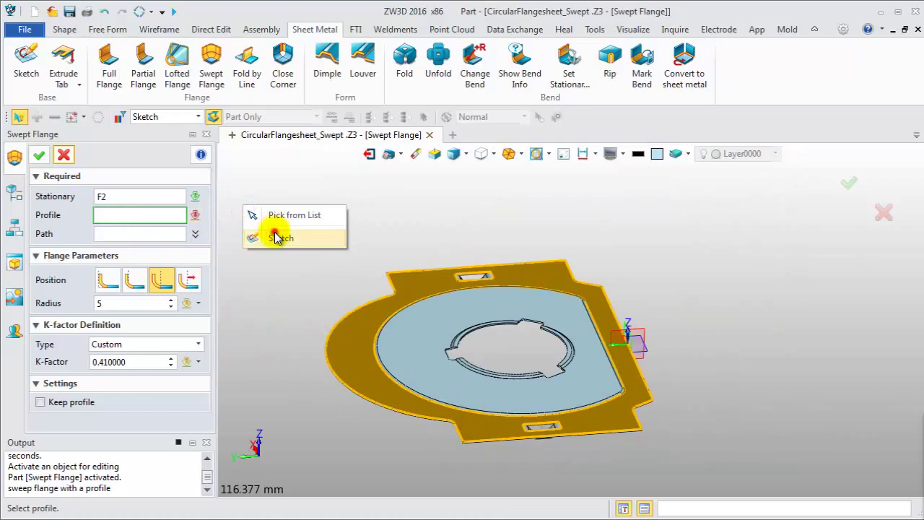
pyautogui.click(275, 236)
pyautogui.rightClick(269, 228)
pyautogui.click(296, 254)
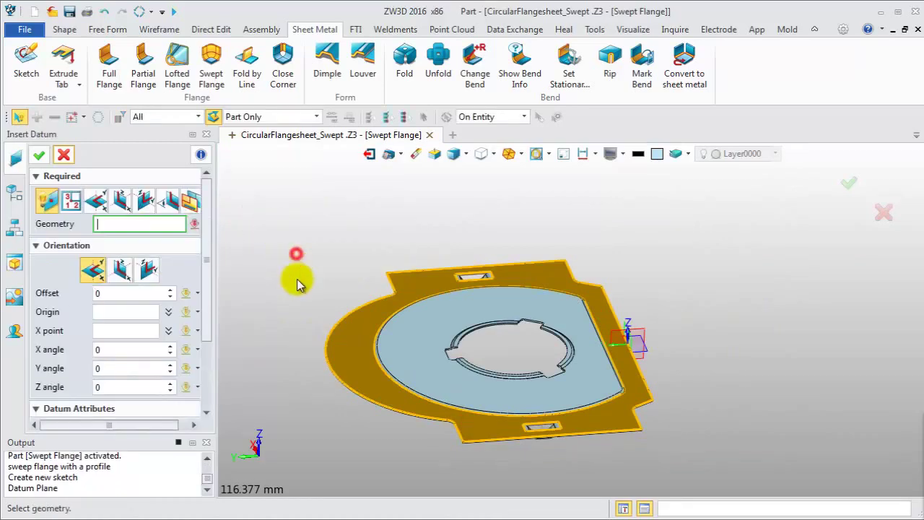
pyautogui.click(474, 434)
pyautogui.scroll(3, 474, 434)
pyautogui.scroll(3, 474, 371)
pyautogui.click(482, 422)
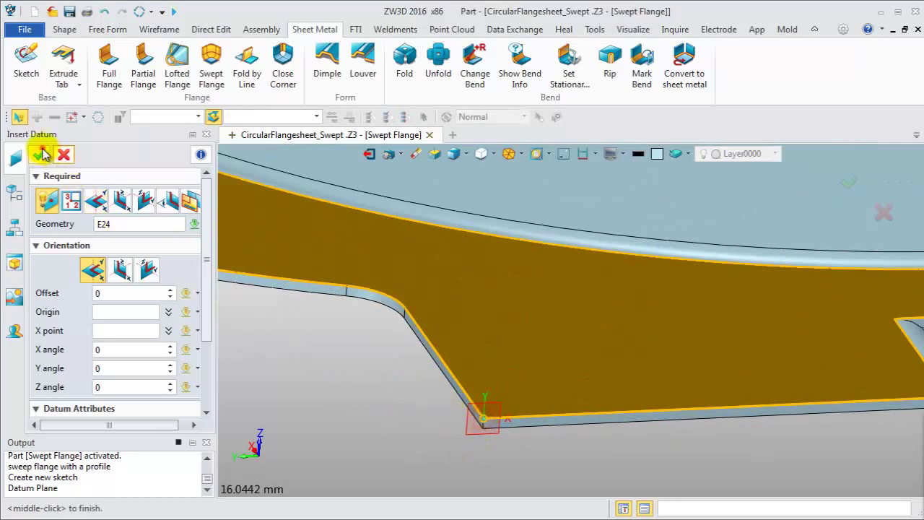
pyautogui.click(41, 153)
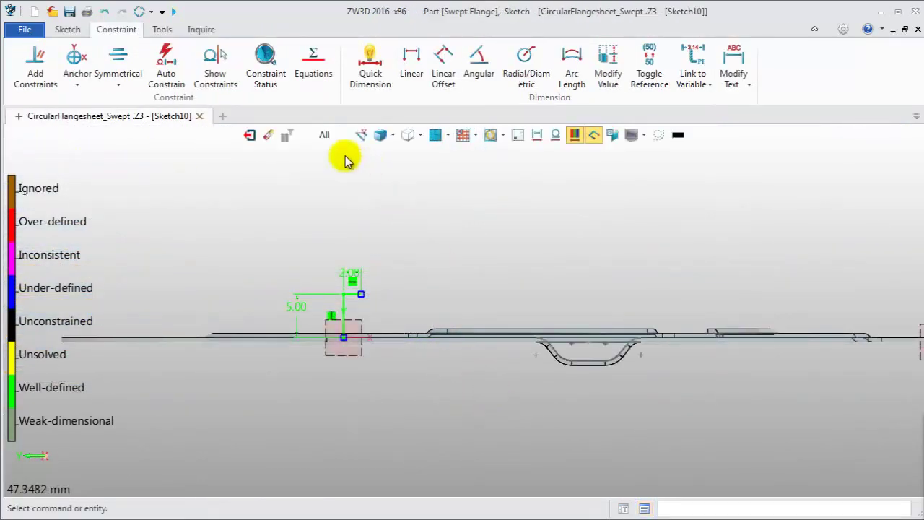
pyautogui.click(249, 135)
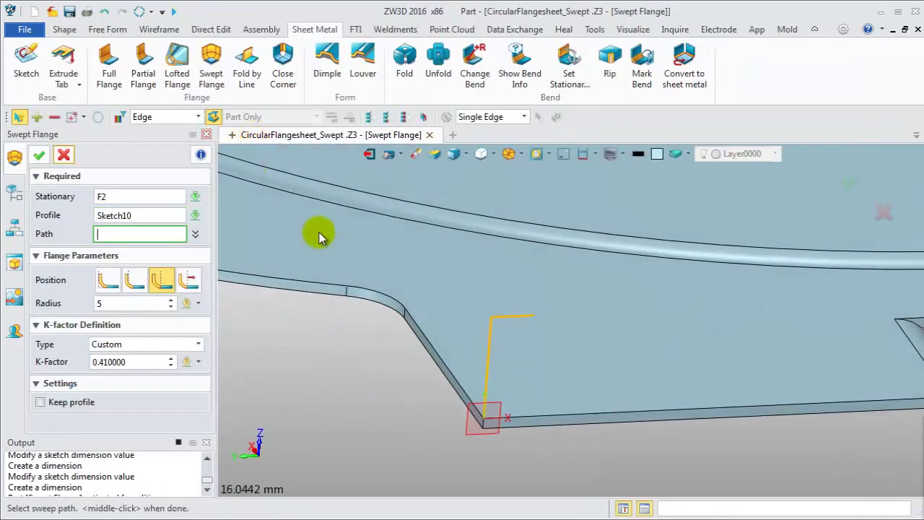
# - With Chain Edge filtering and radius 0.5, pick the five-edge plate rim as the path
pyautogui.scroll(-3, 350, 339)
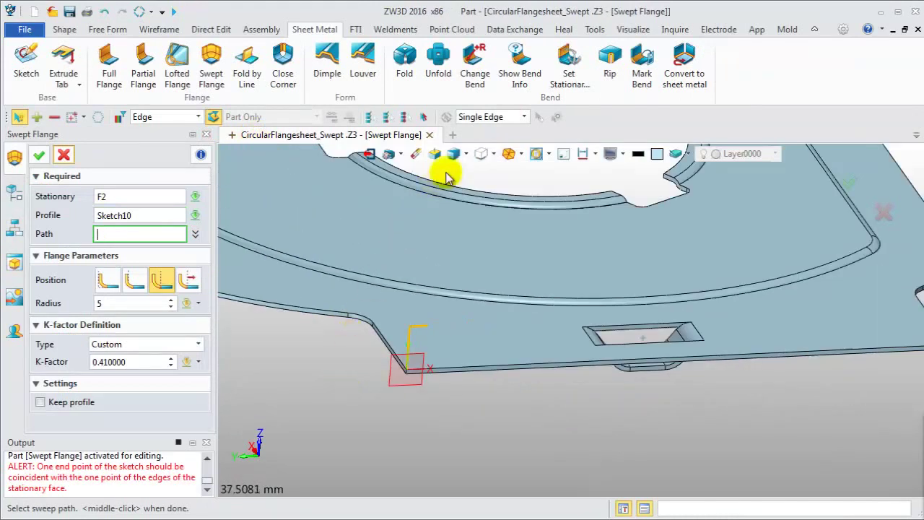
pyautogui.click(521, 117)
pyautogui.click(497, 137)
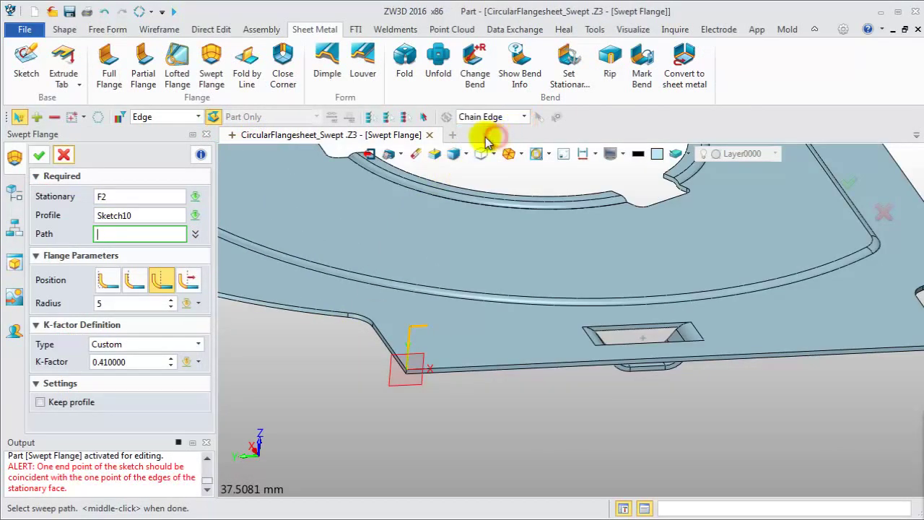
pyautogui.click(124, 303)
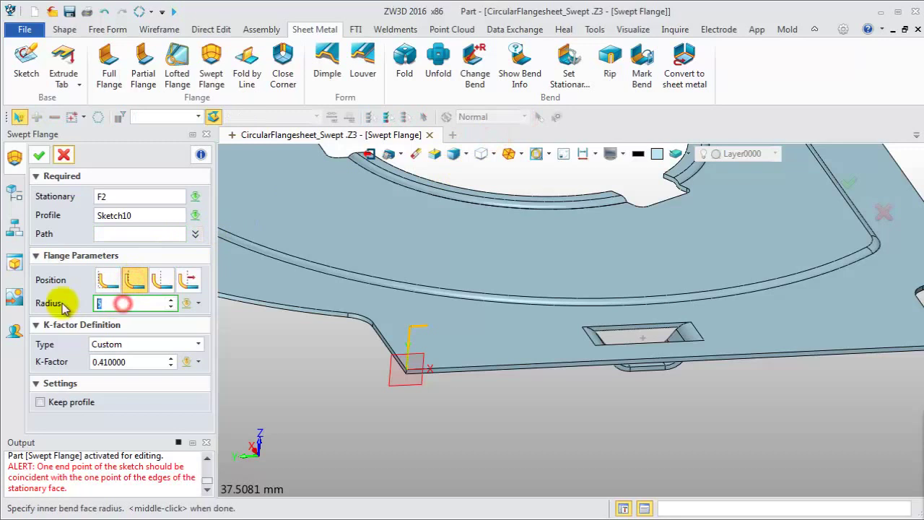
pyautogui.write('0.5')
pyautogui.click(117, 232)
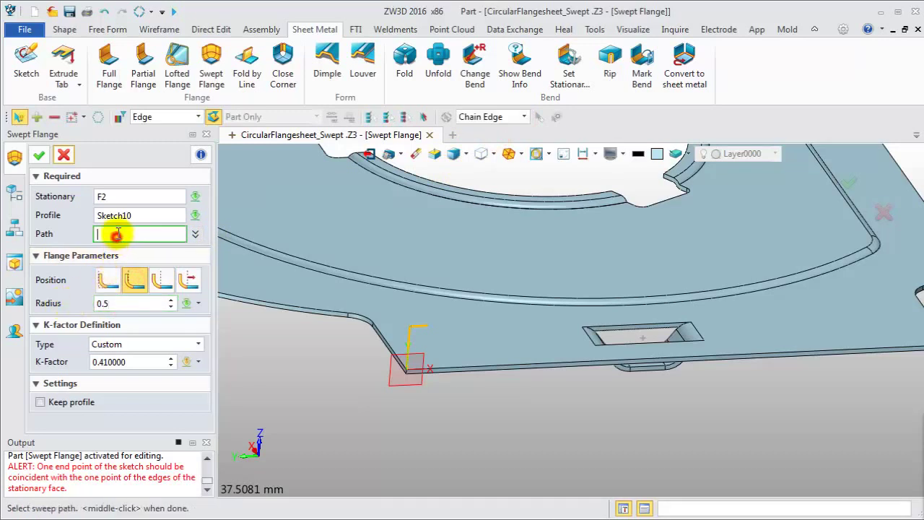
pyautogui.click(382, 325)
pyautogui.click(385, 339)
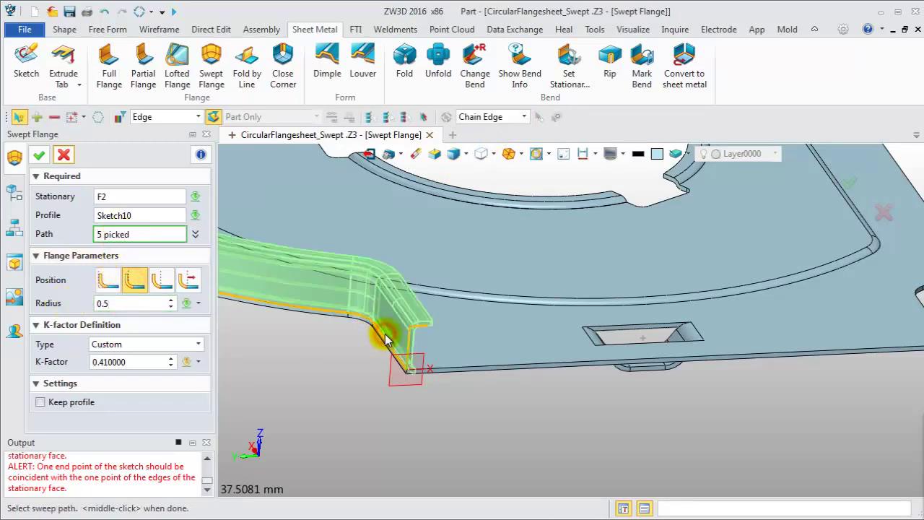
pyautogui.scroll(-5, 382, 329)
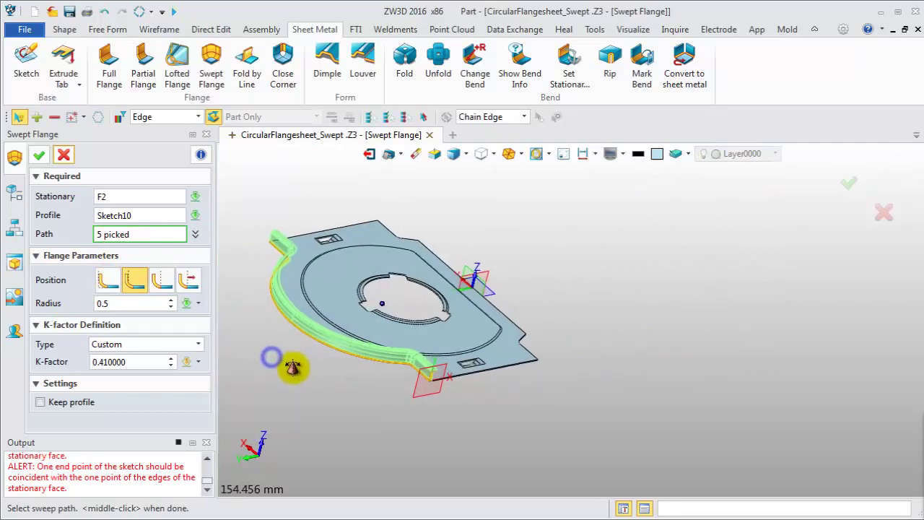